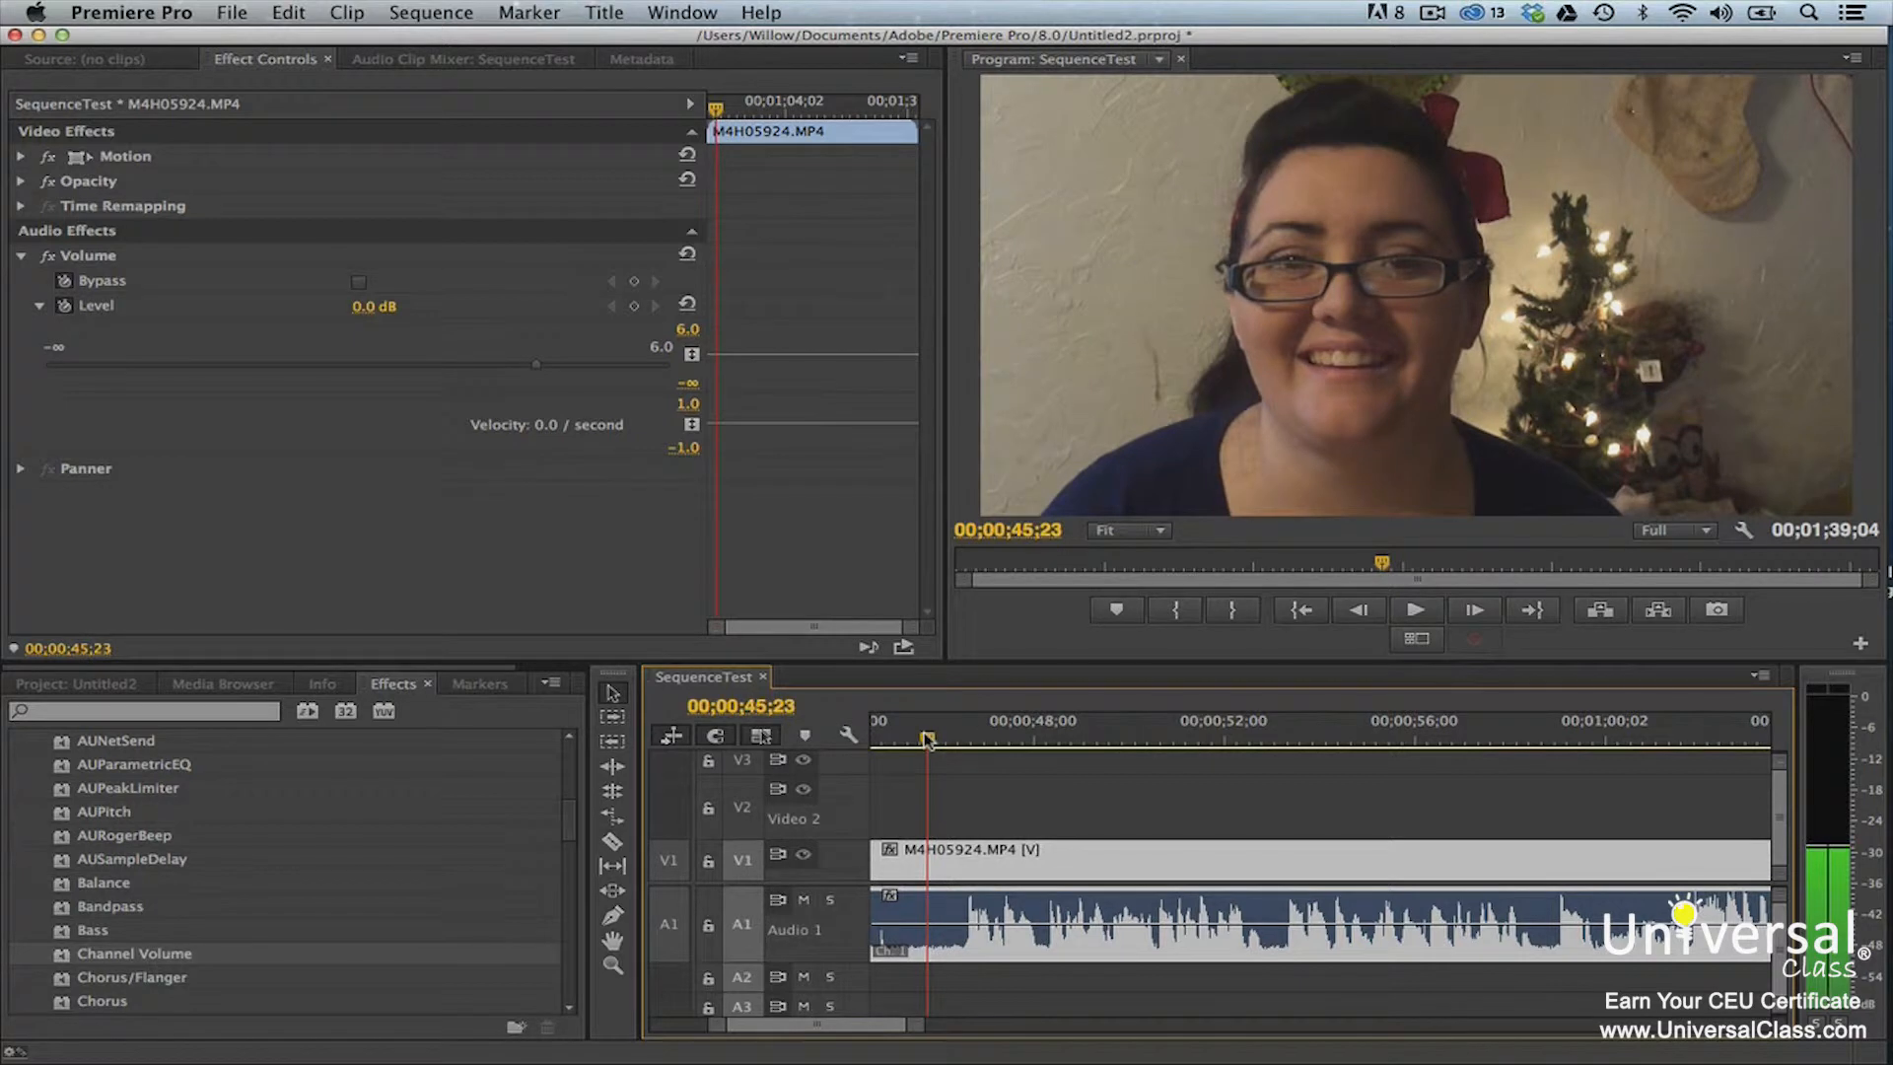
# Add volume level keyframes to the M4H05924.MP4 audio at 00;00;45;23 and 00;00;46;08.
pyautogui.click(634, 306)
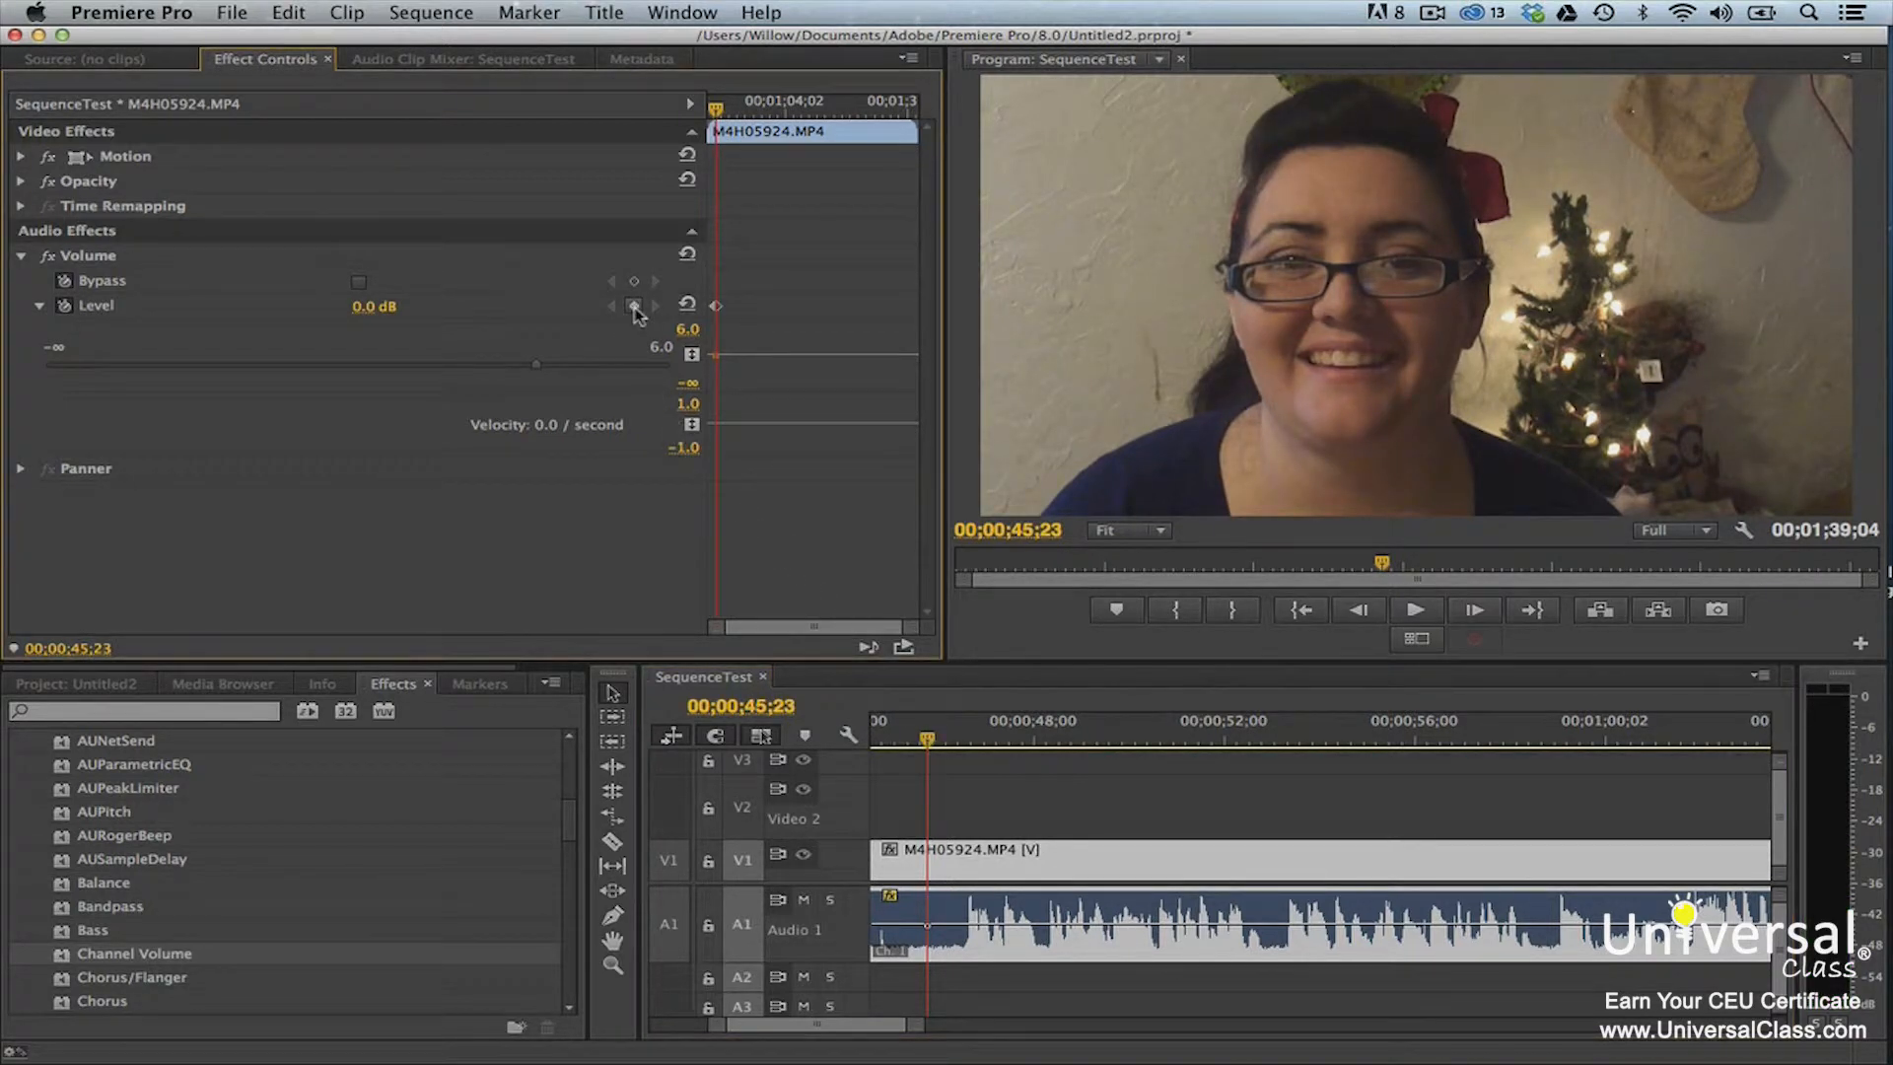
pyautogui.click(927, 739)
pyautogui.moveTo(927, 740); pyautogui.dragTo(950, 747)
pyautogui.click(633, 306)
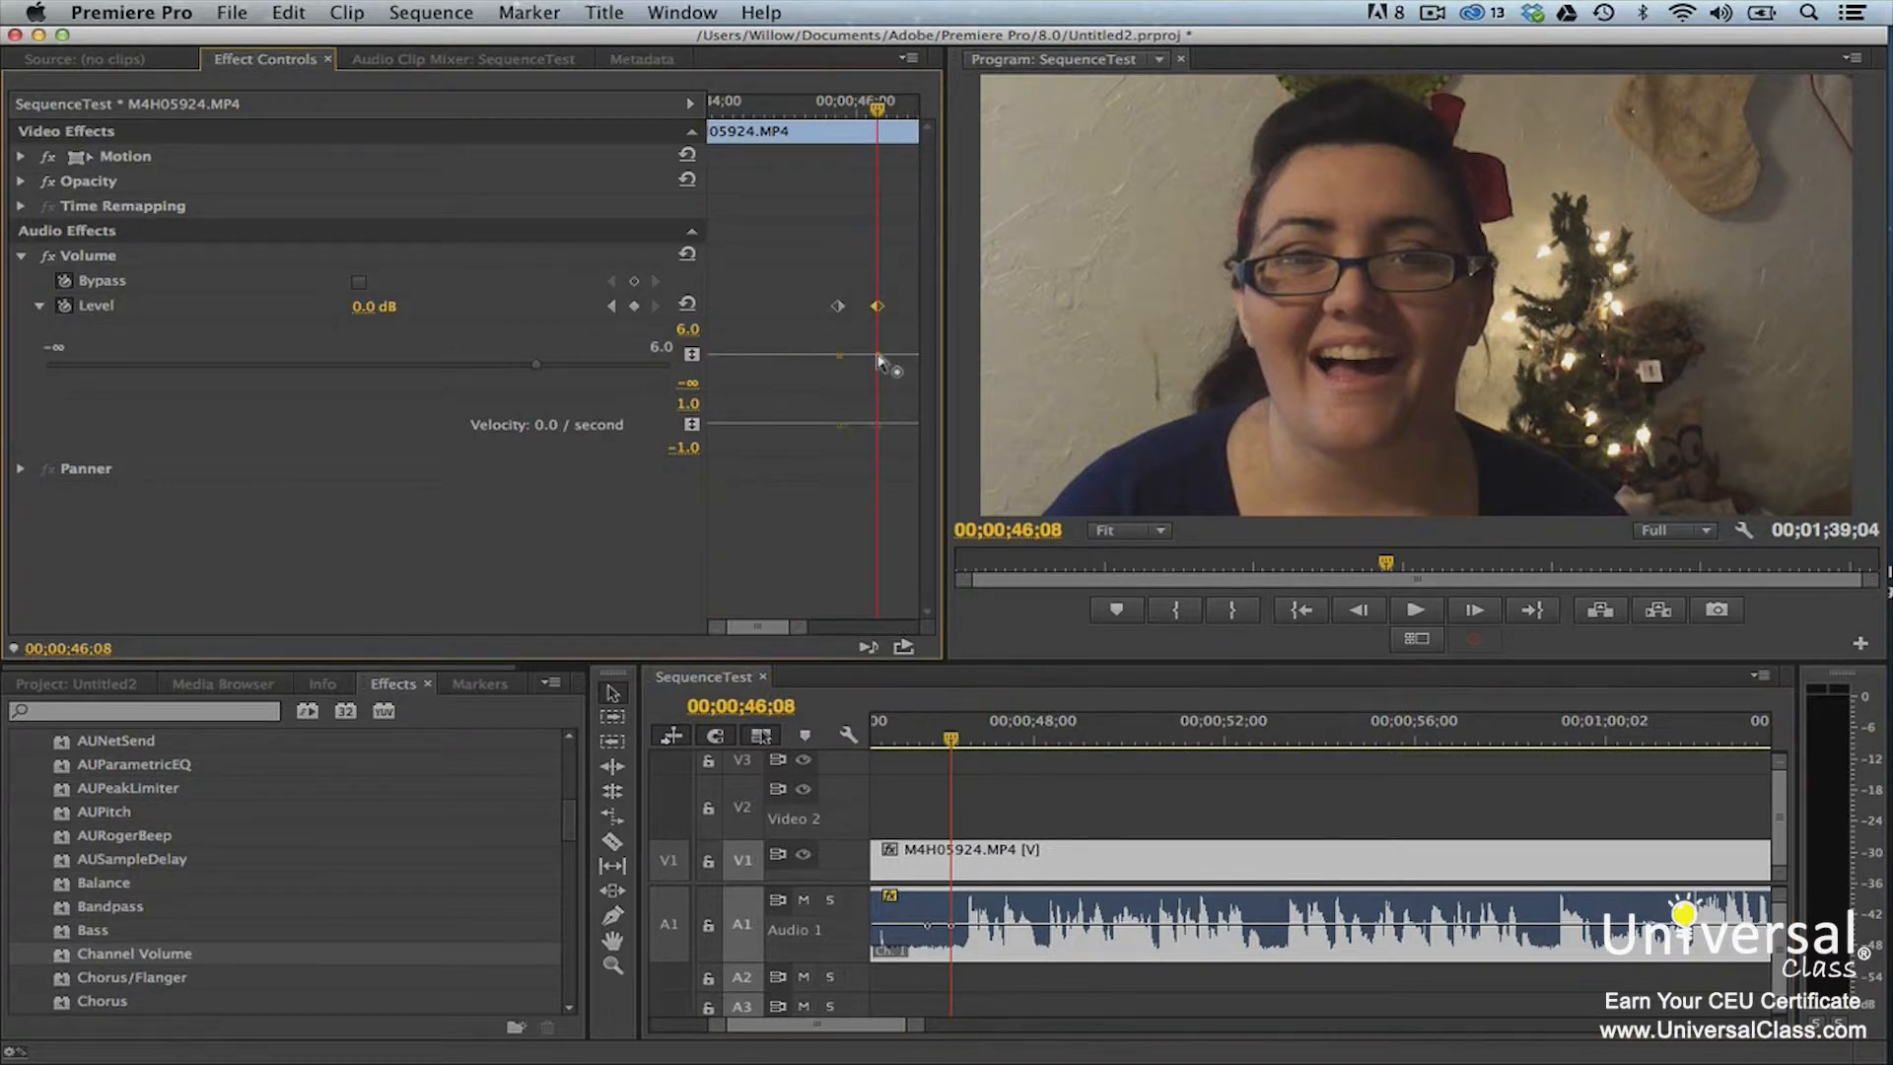
# Raise the second volume keyframe to about 5.5 dB, and pull down the clip's volume line after it.
pyautogui.moveTo(881, 361)
pyautogui.mouseDown()
pyautogui.moveTo(877, 384)
pyautogui.moveTo(879, 328)
pyautogui.mouseUp()
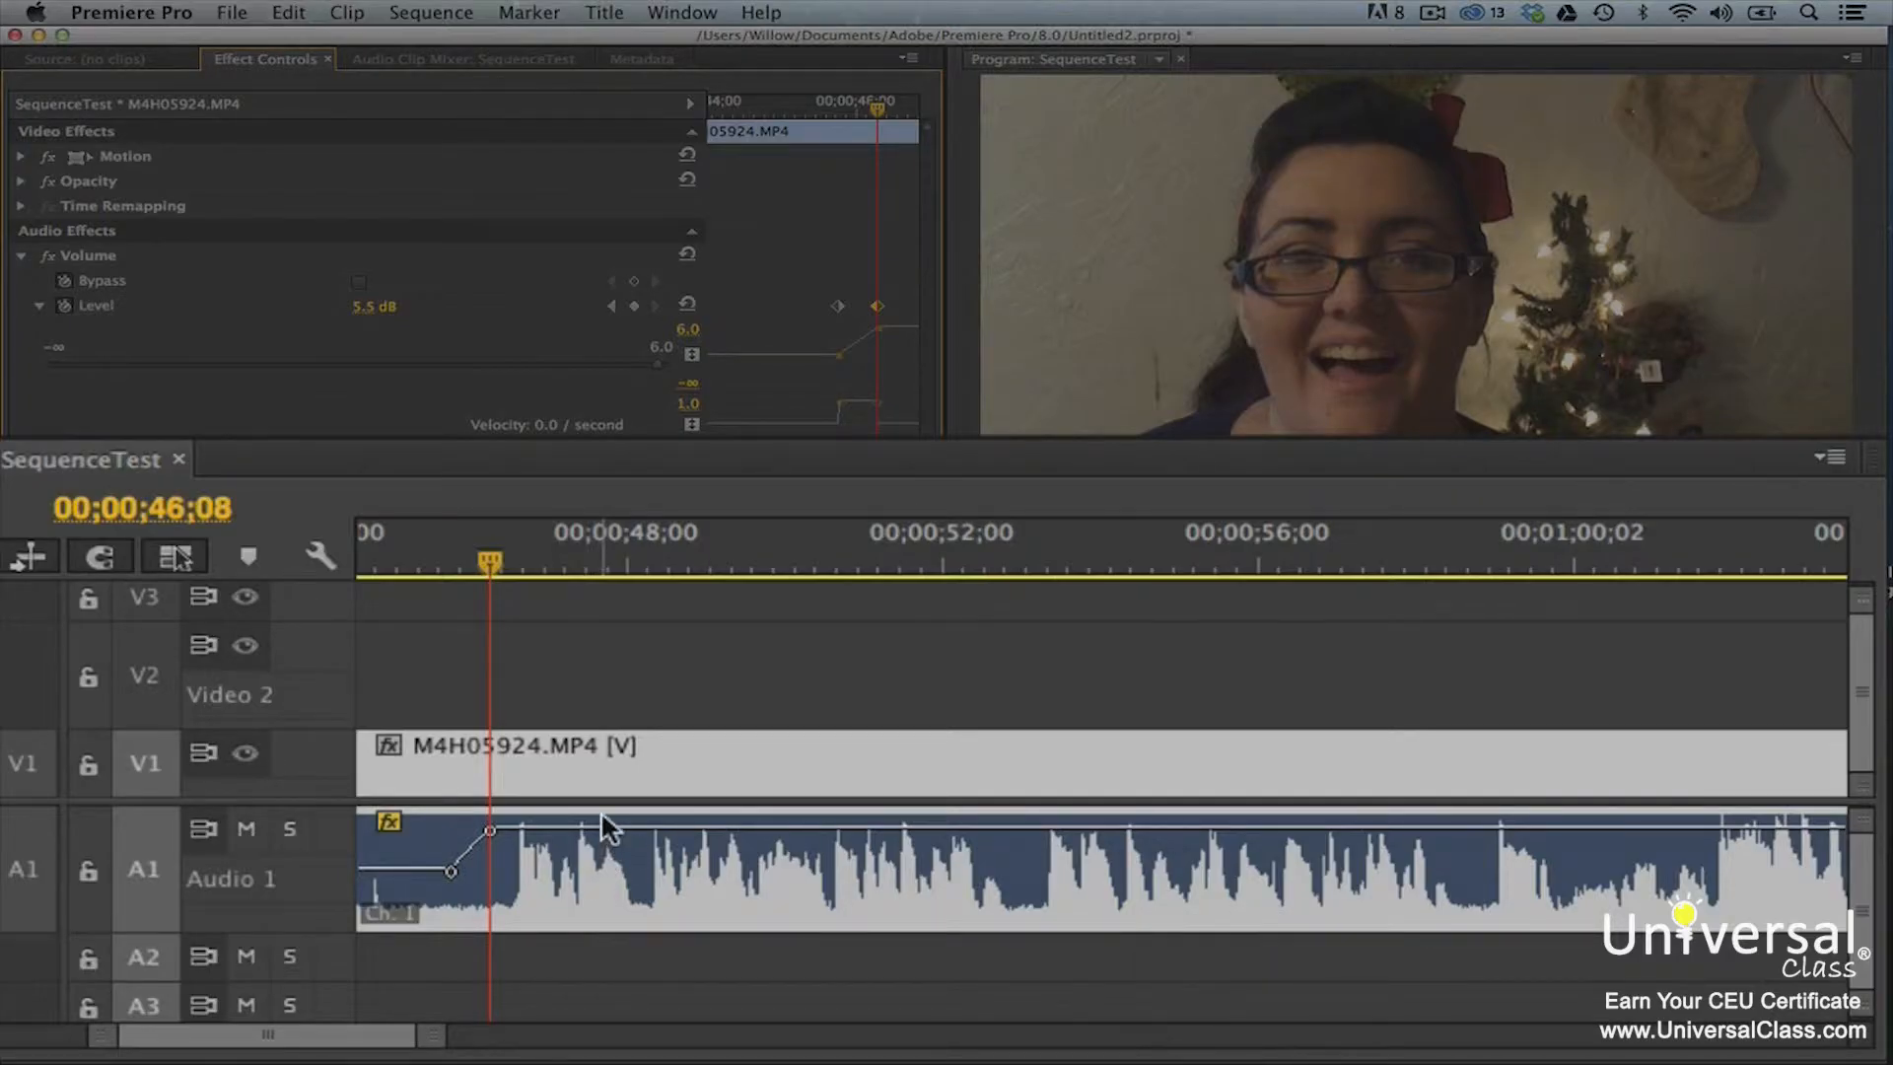
pyautogui.moveTo(608, 830)
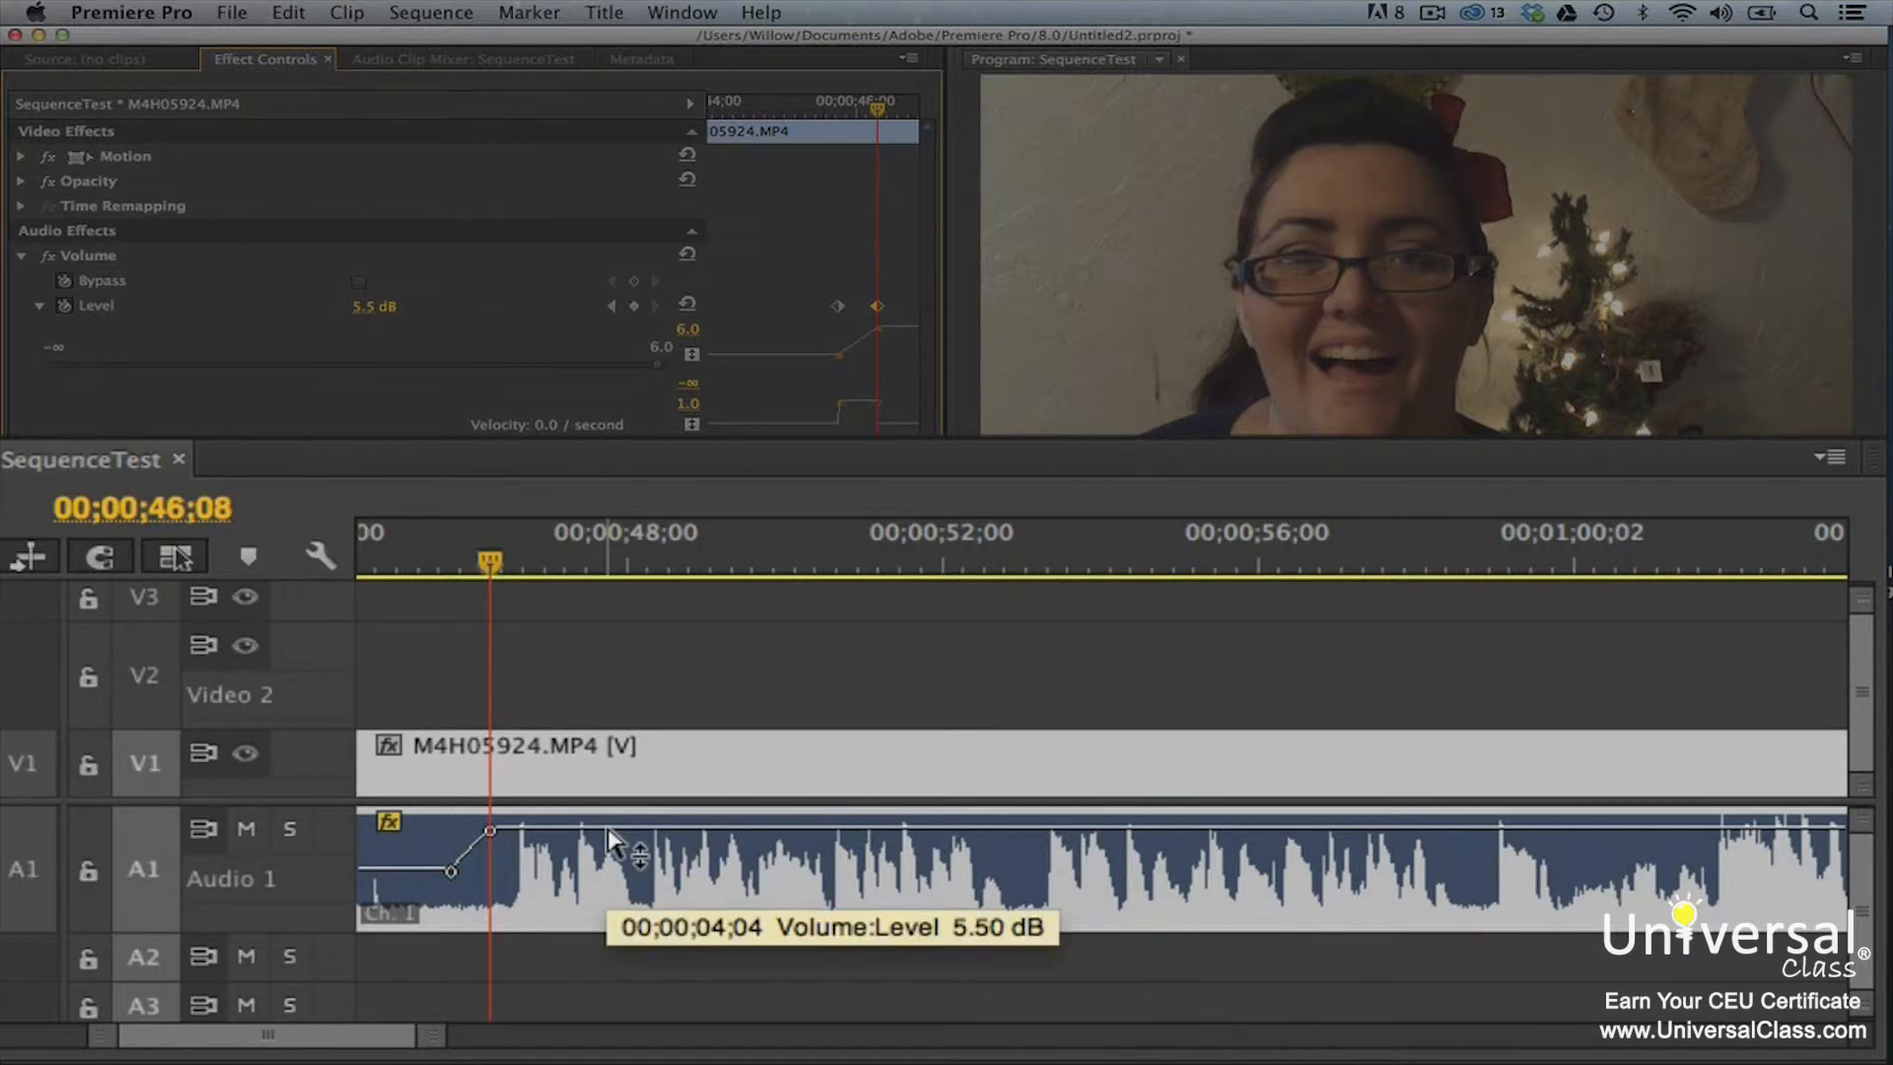
pyautogui.moveTo(608, 830); pyautogui.dragTo(608, 905)
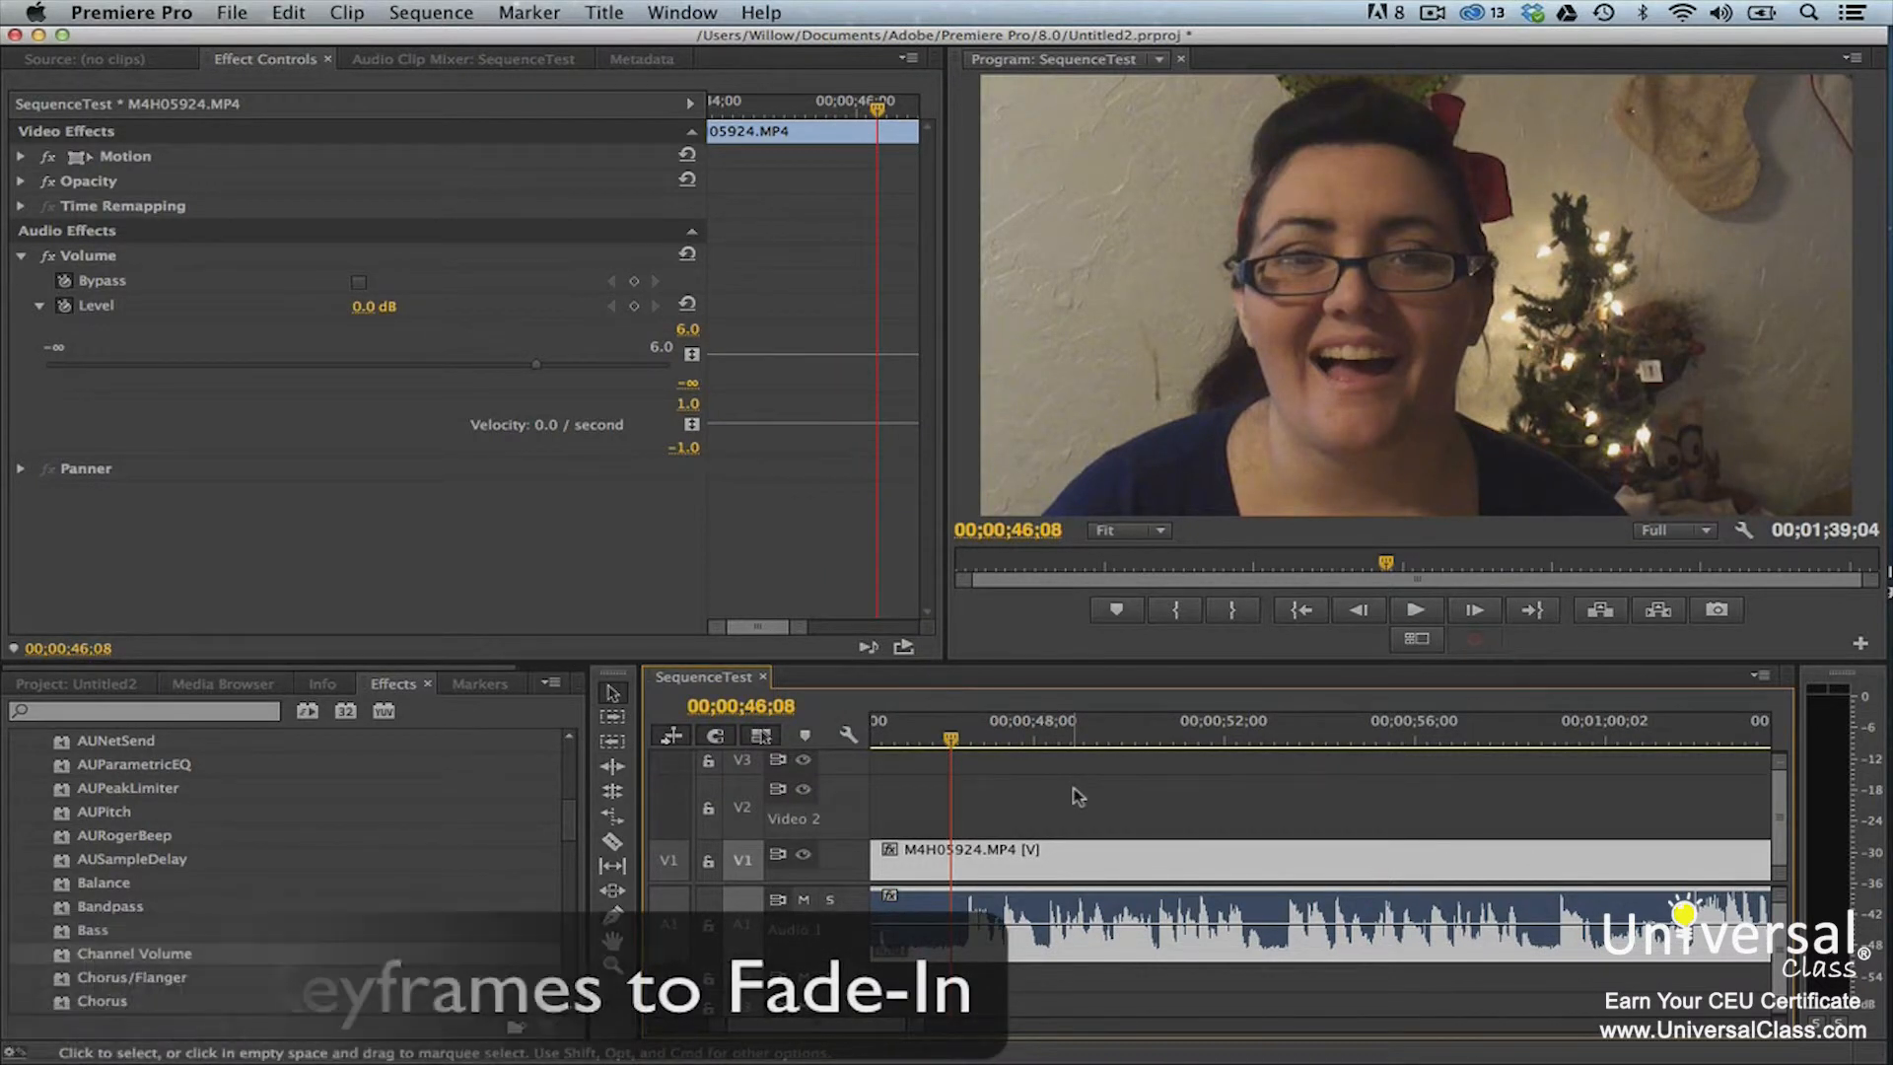
# Create an audio fade-in by adding two volume keyframes near the clip's start with the Pen tool and lowering the first at the clip's beginning.
pyautogui.click(614, 915)
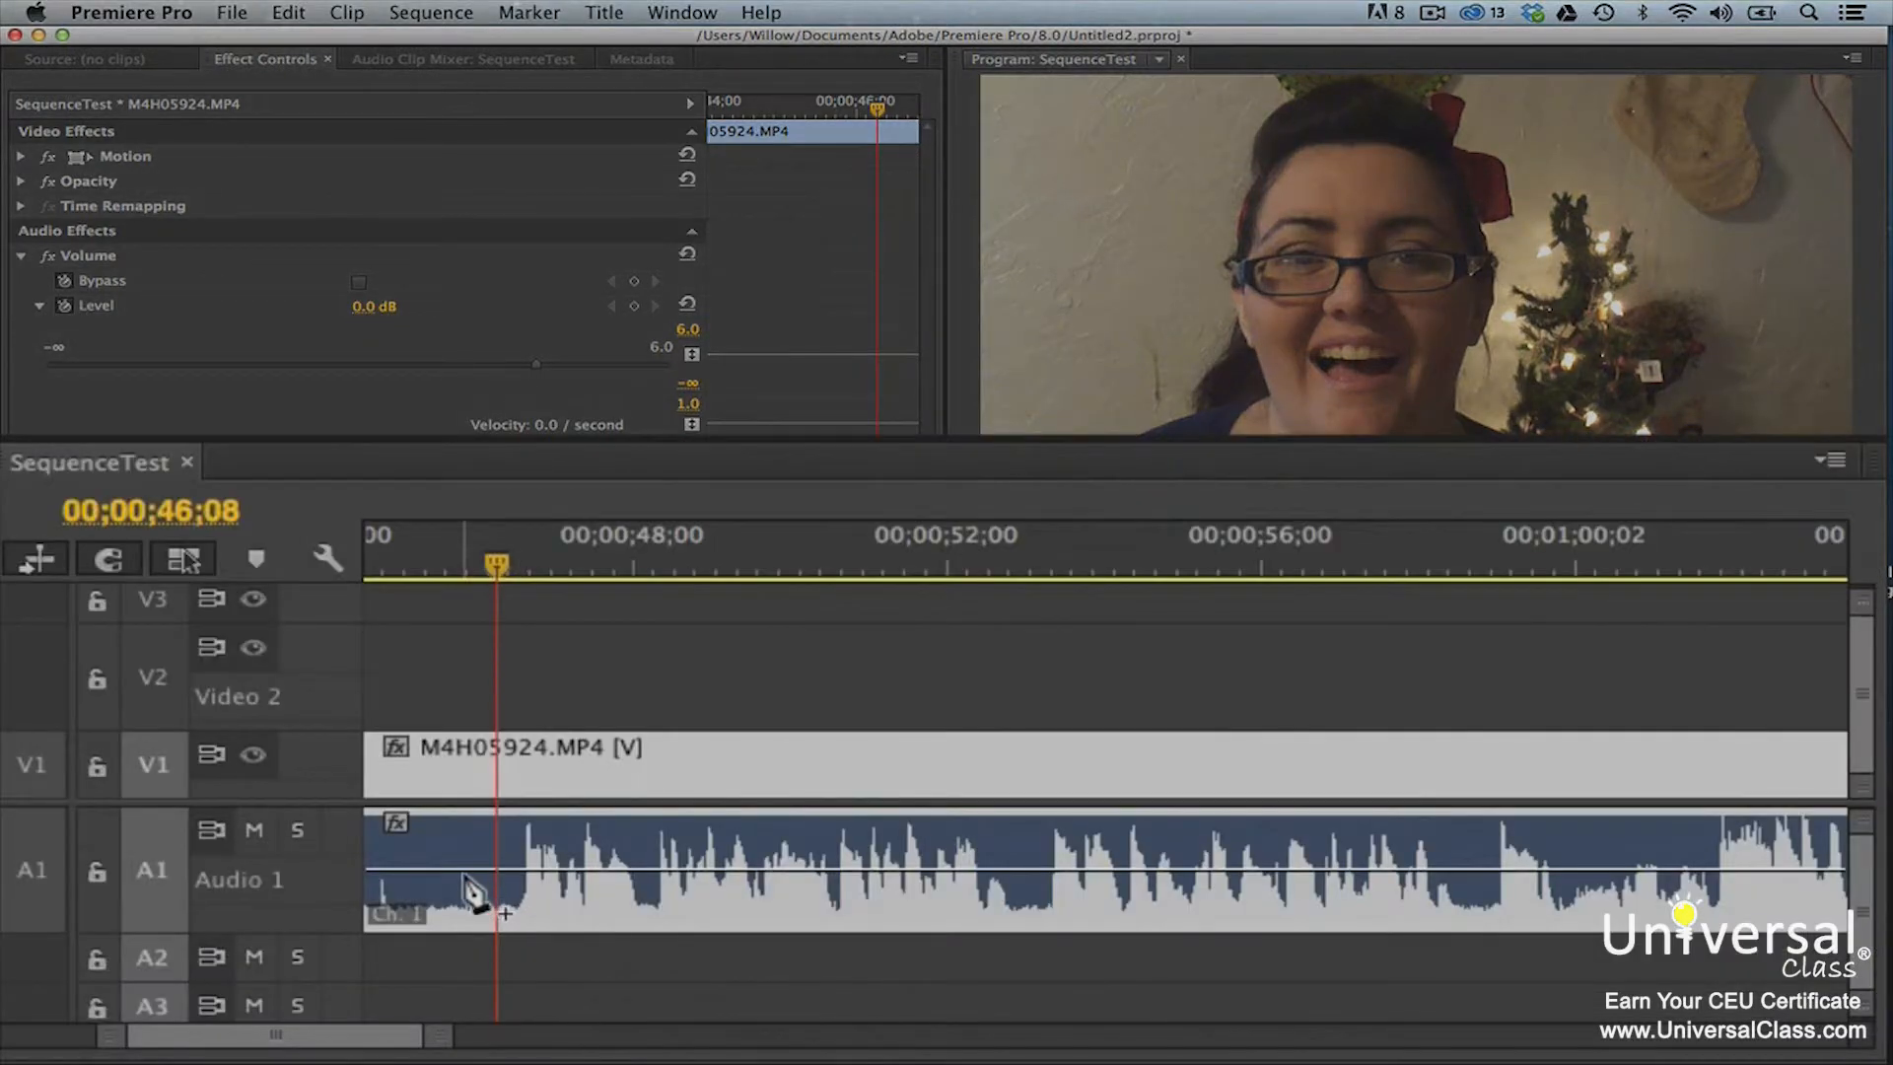
pyautogui.click(439, 868)
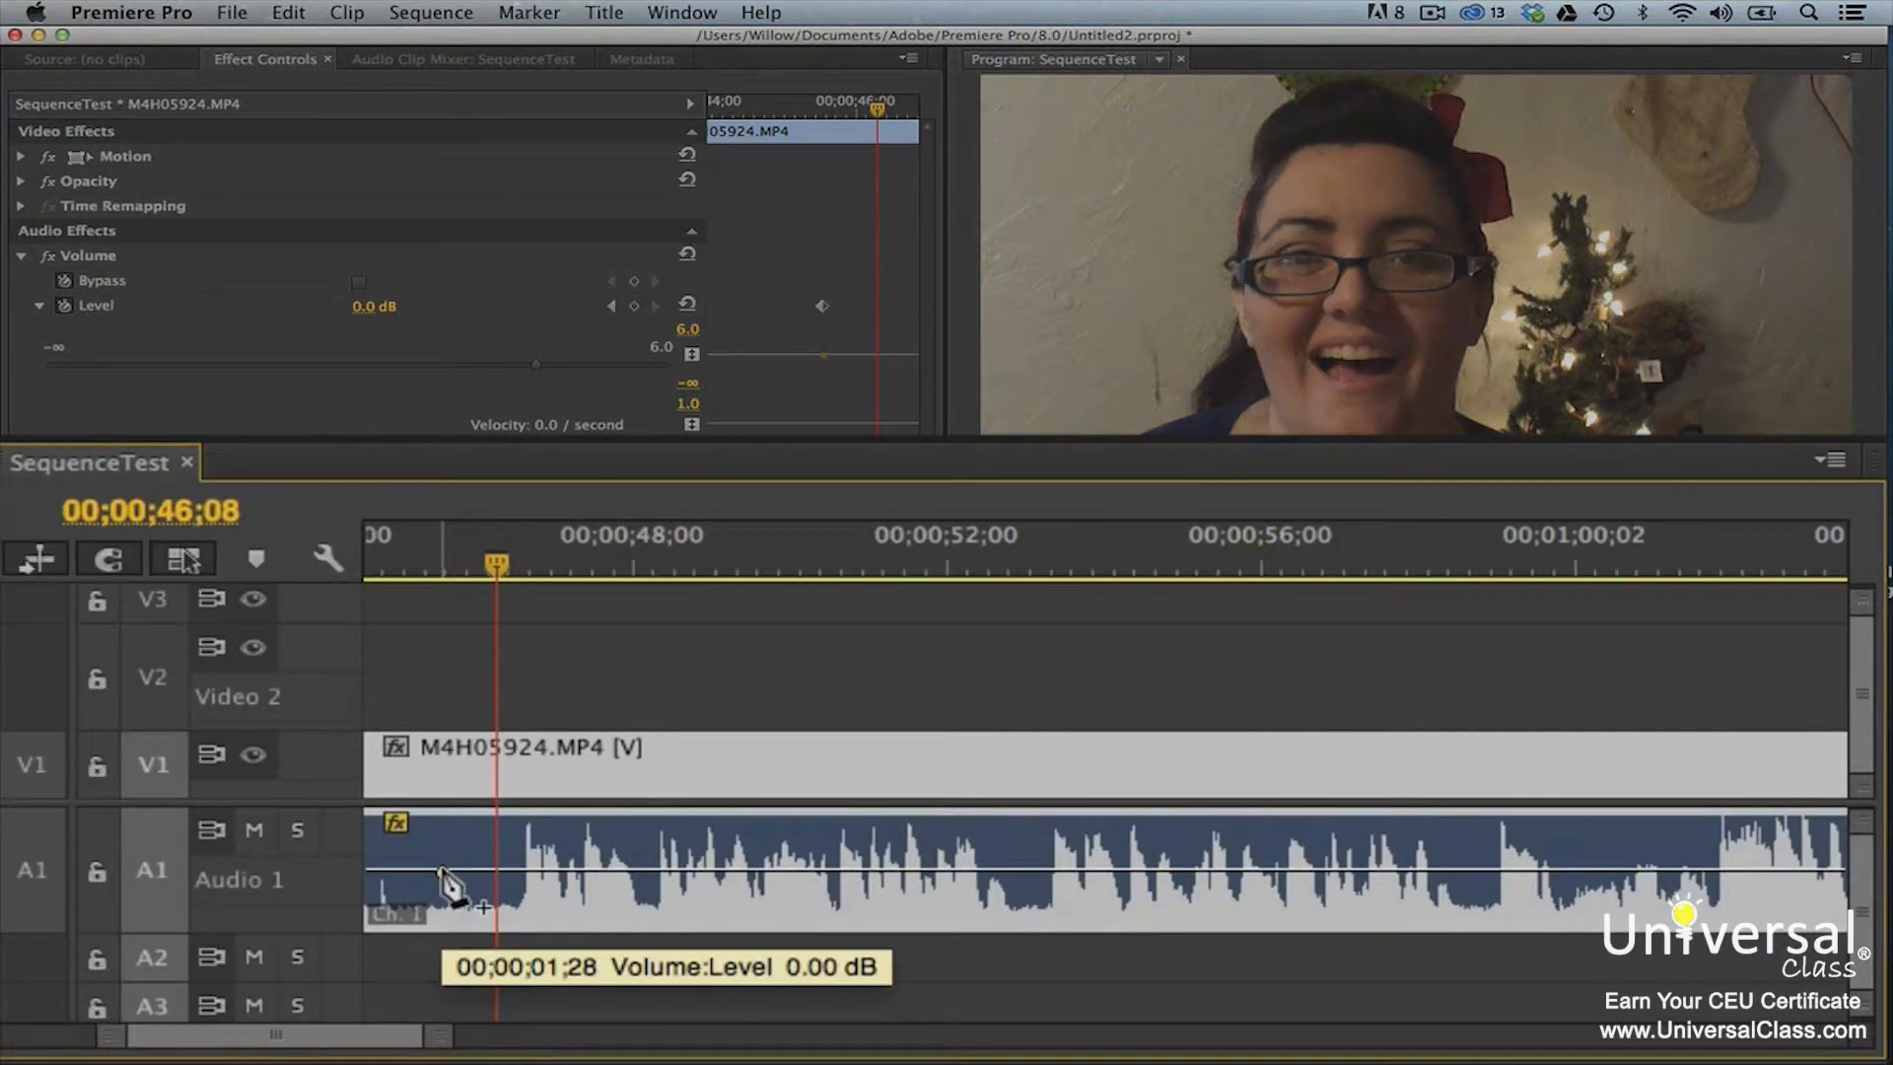
pyautogui.click(507, 870)
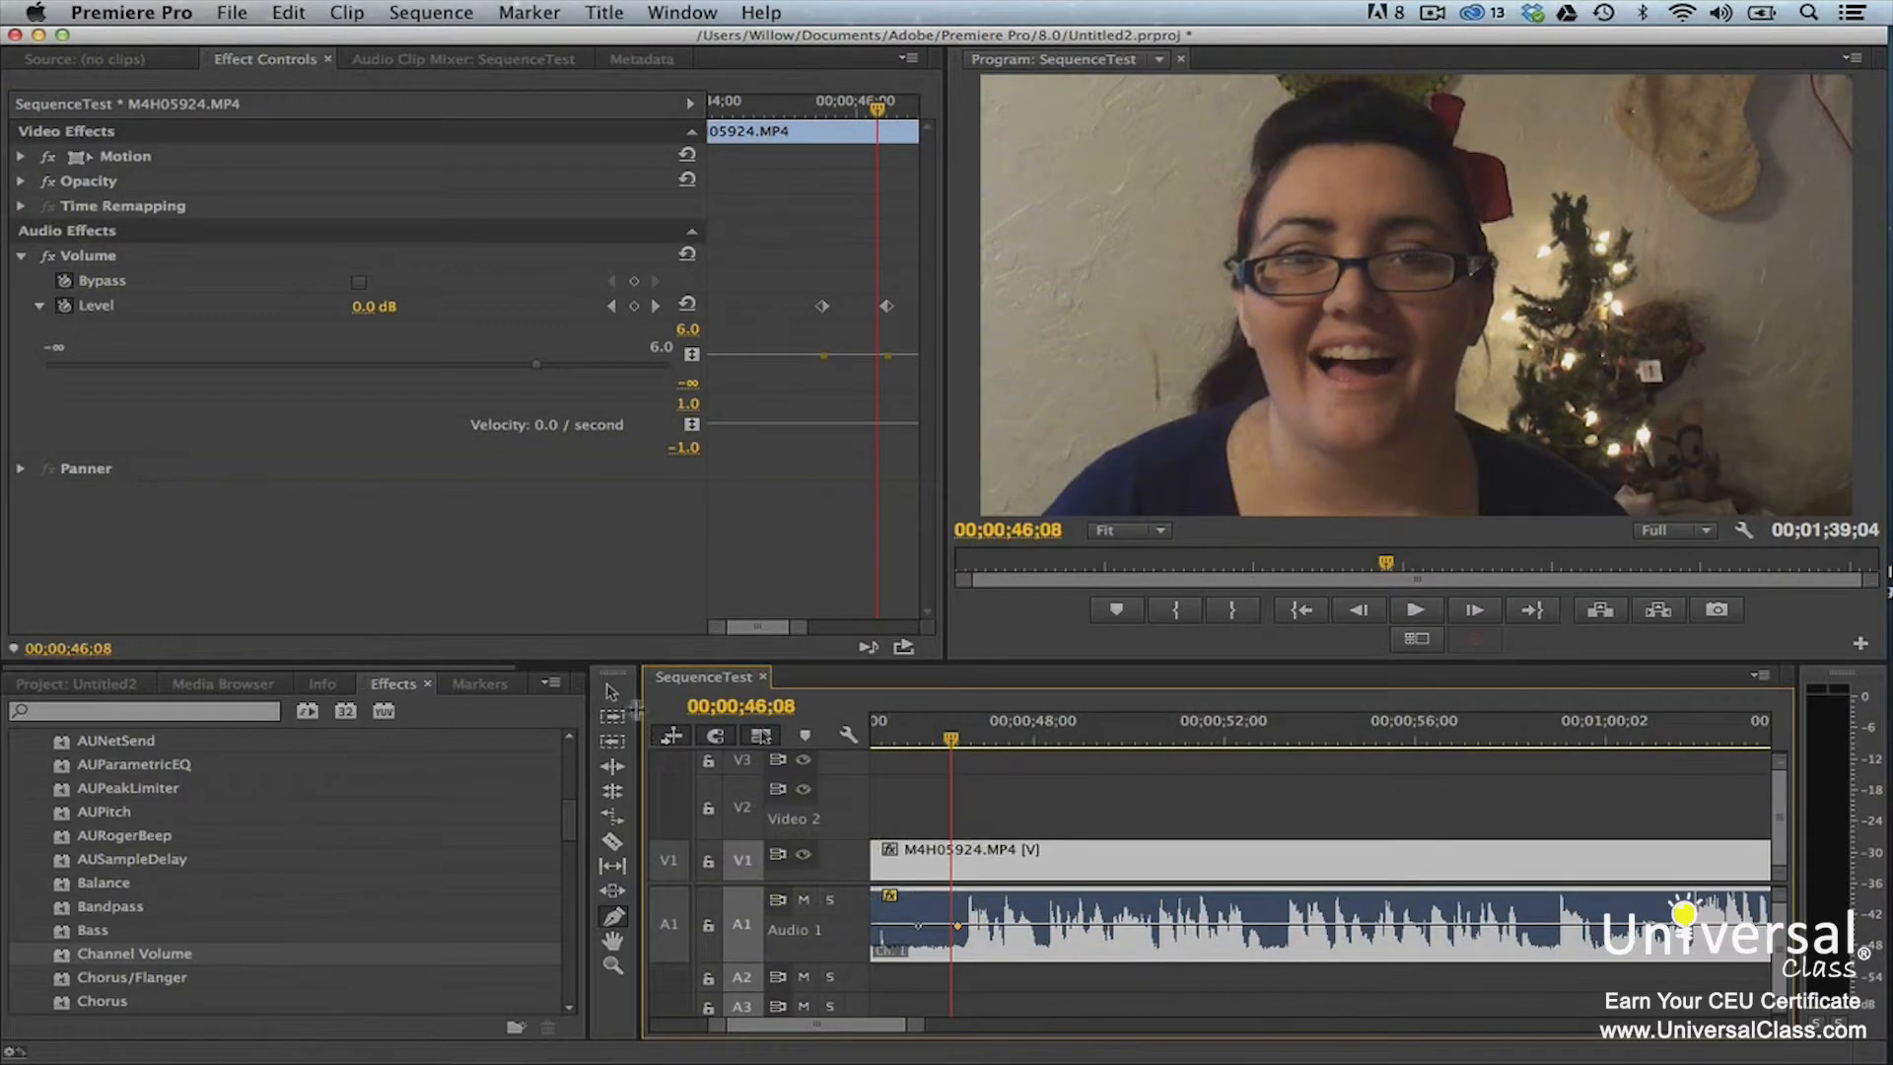
pyautogui.click(613, 693)
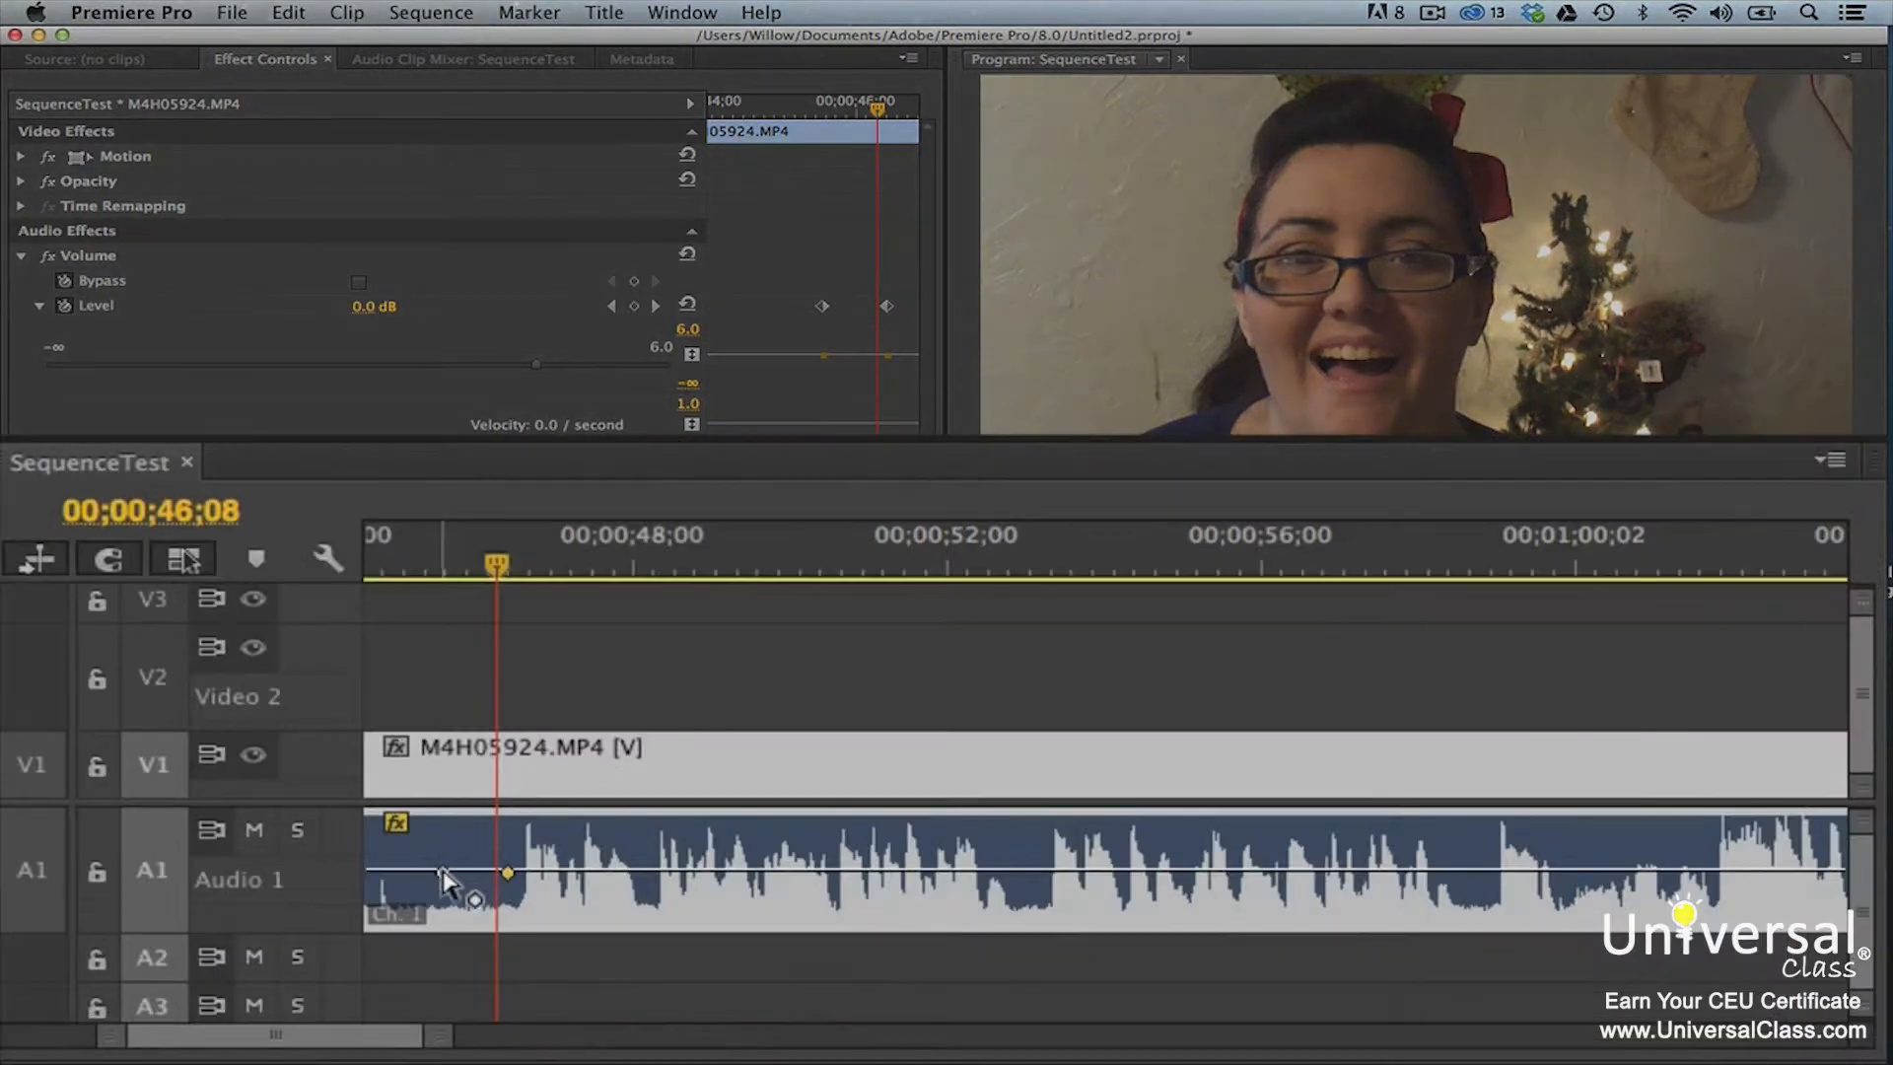
pyautogui.moveTo(442, 873); pyautogui.dragTo(380, 917)
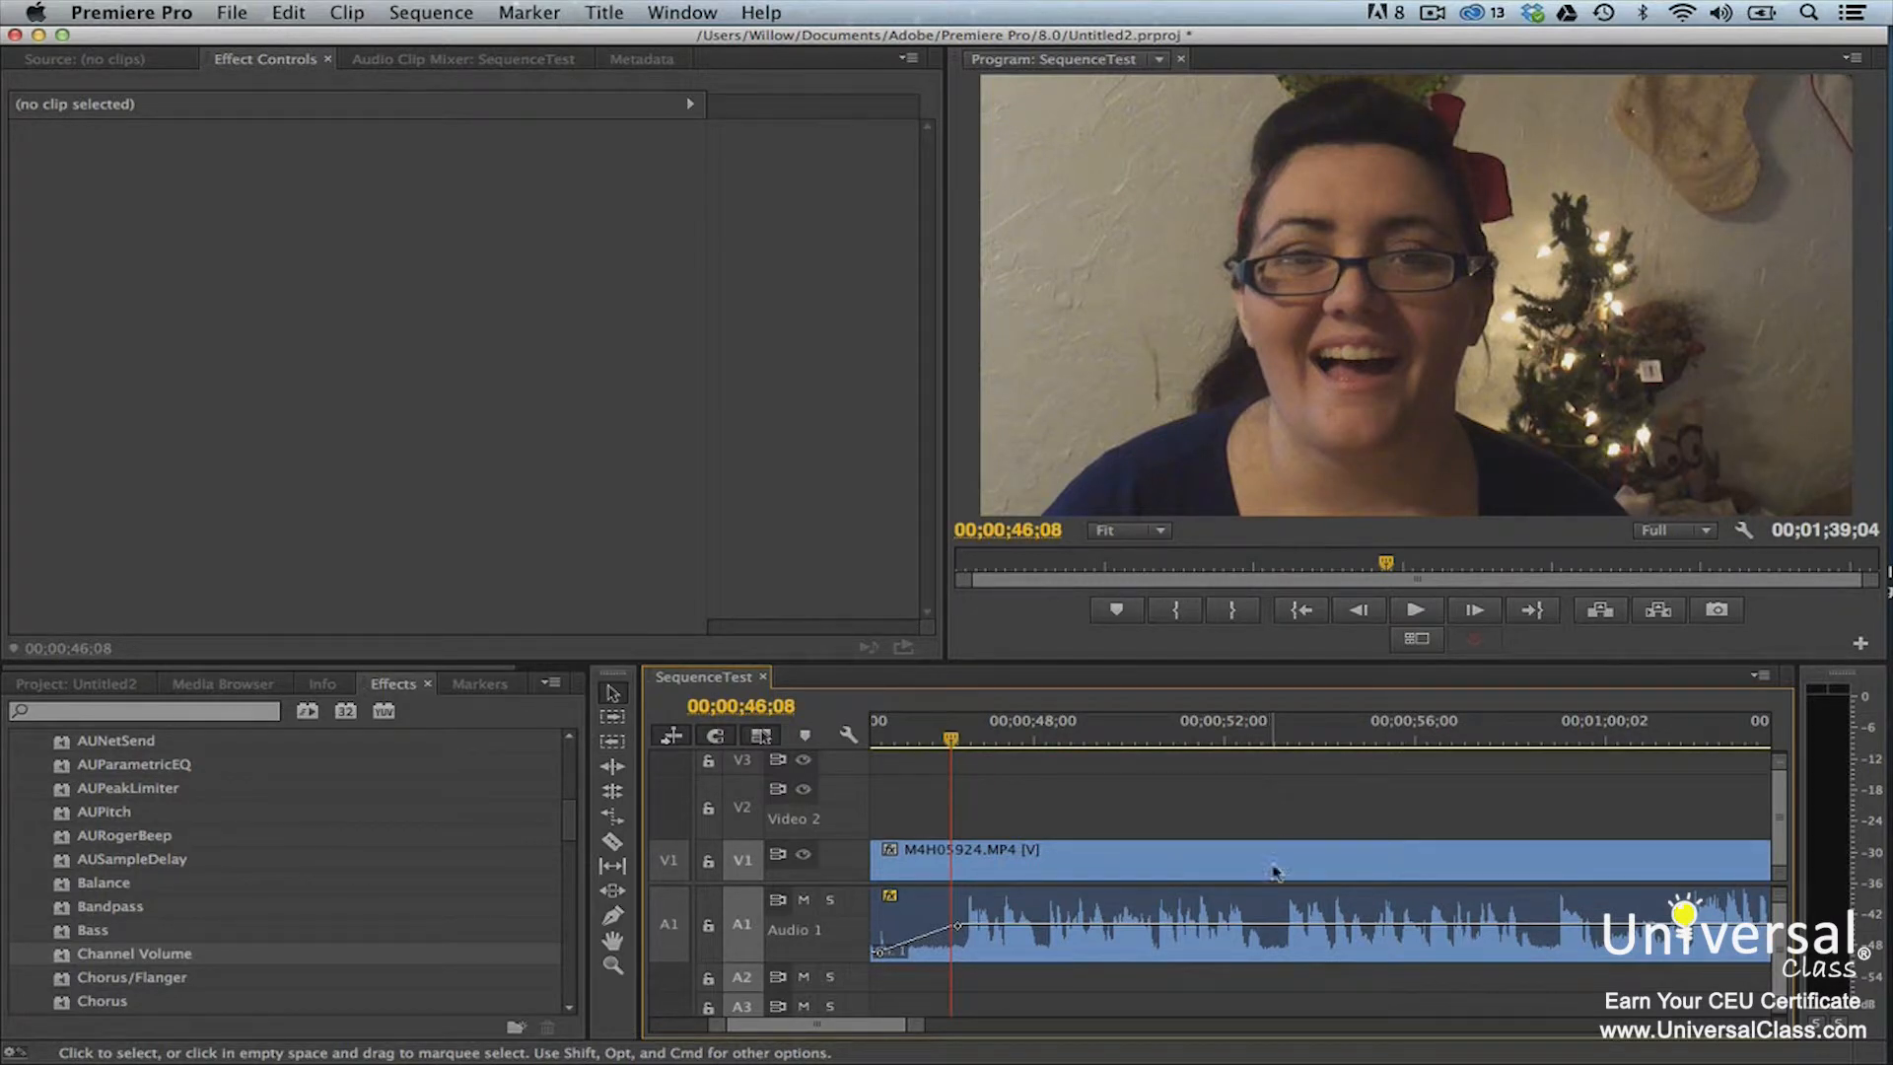
# Set the M4H05924.MP4 clip's audio gain to 4 dB.
pyautogui.rightClick(1274, 905)
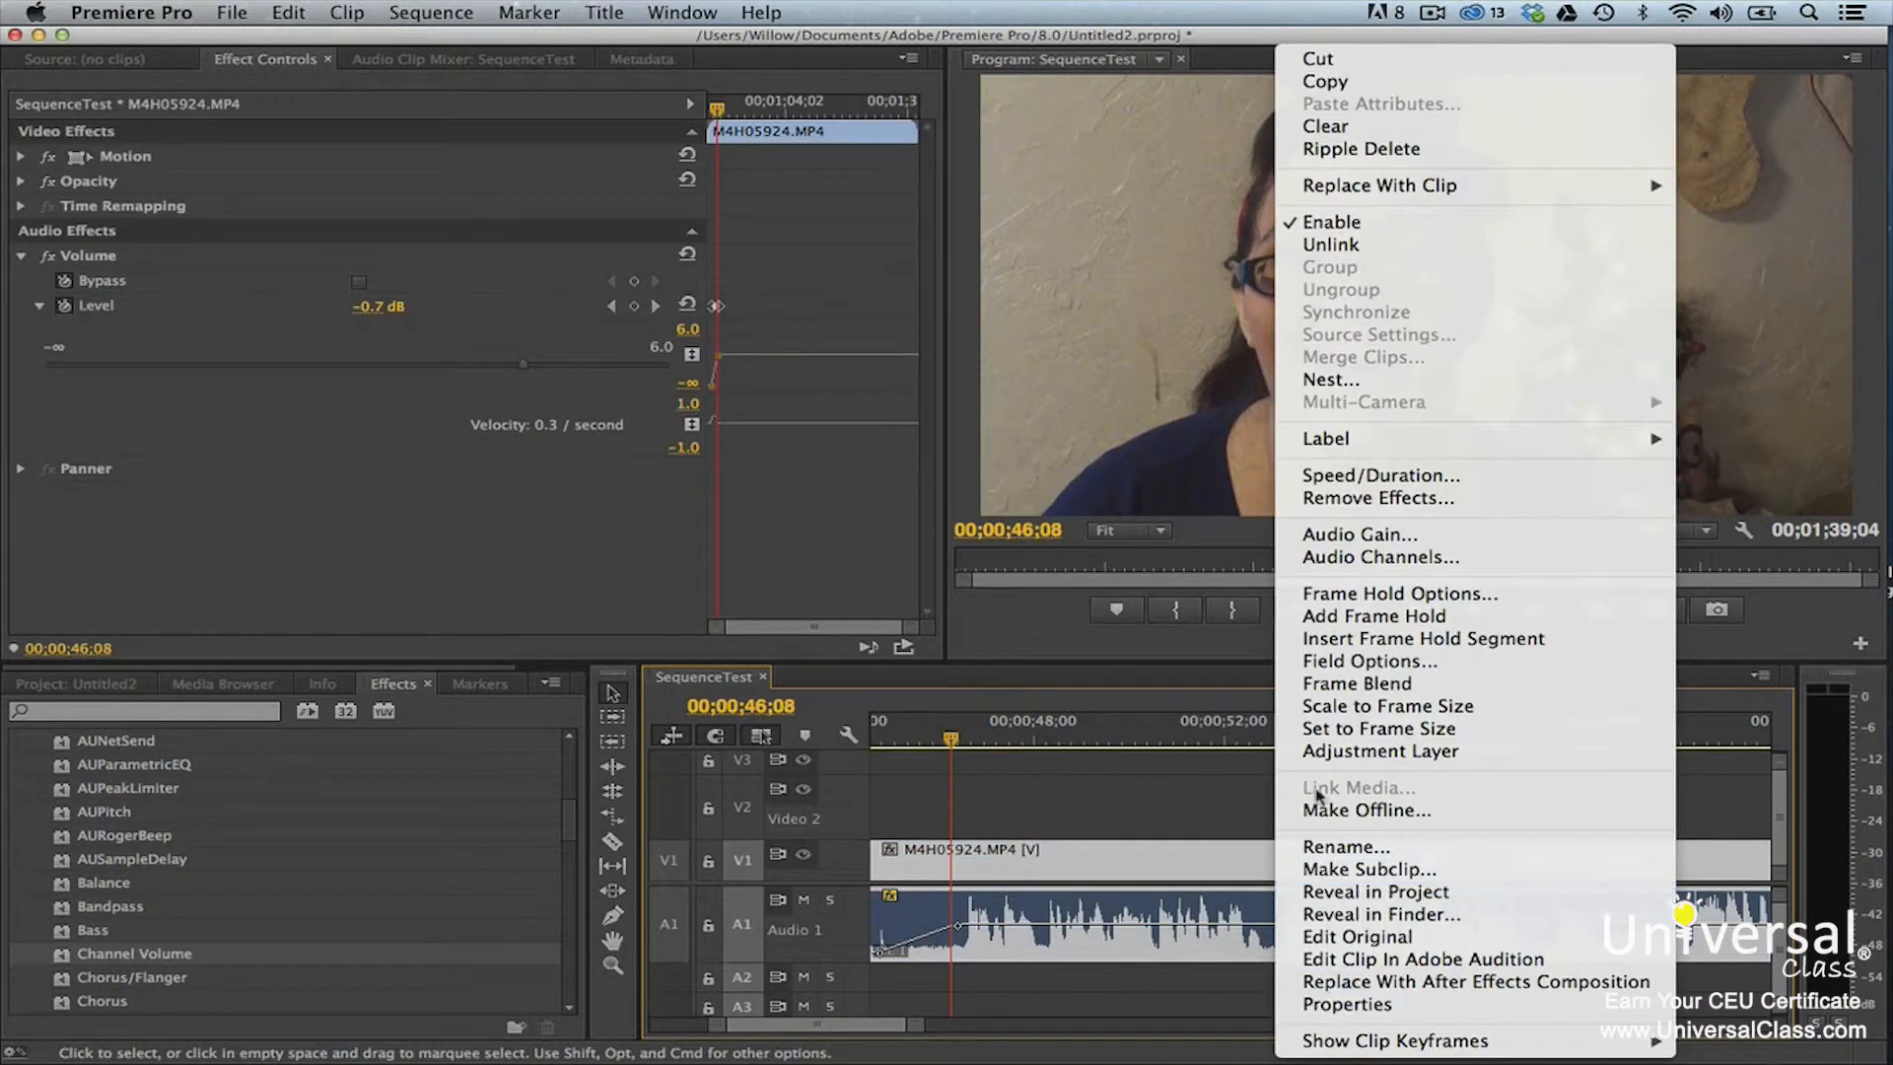
pyautogui.click(1351, 535)
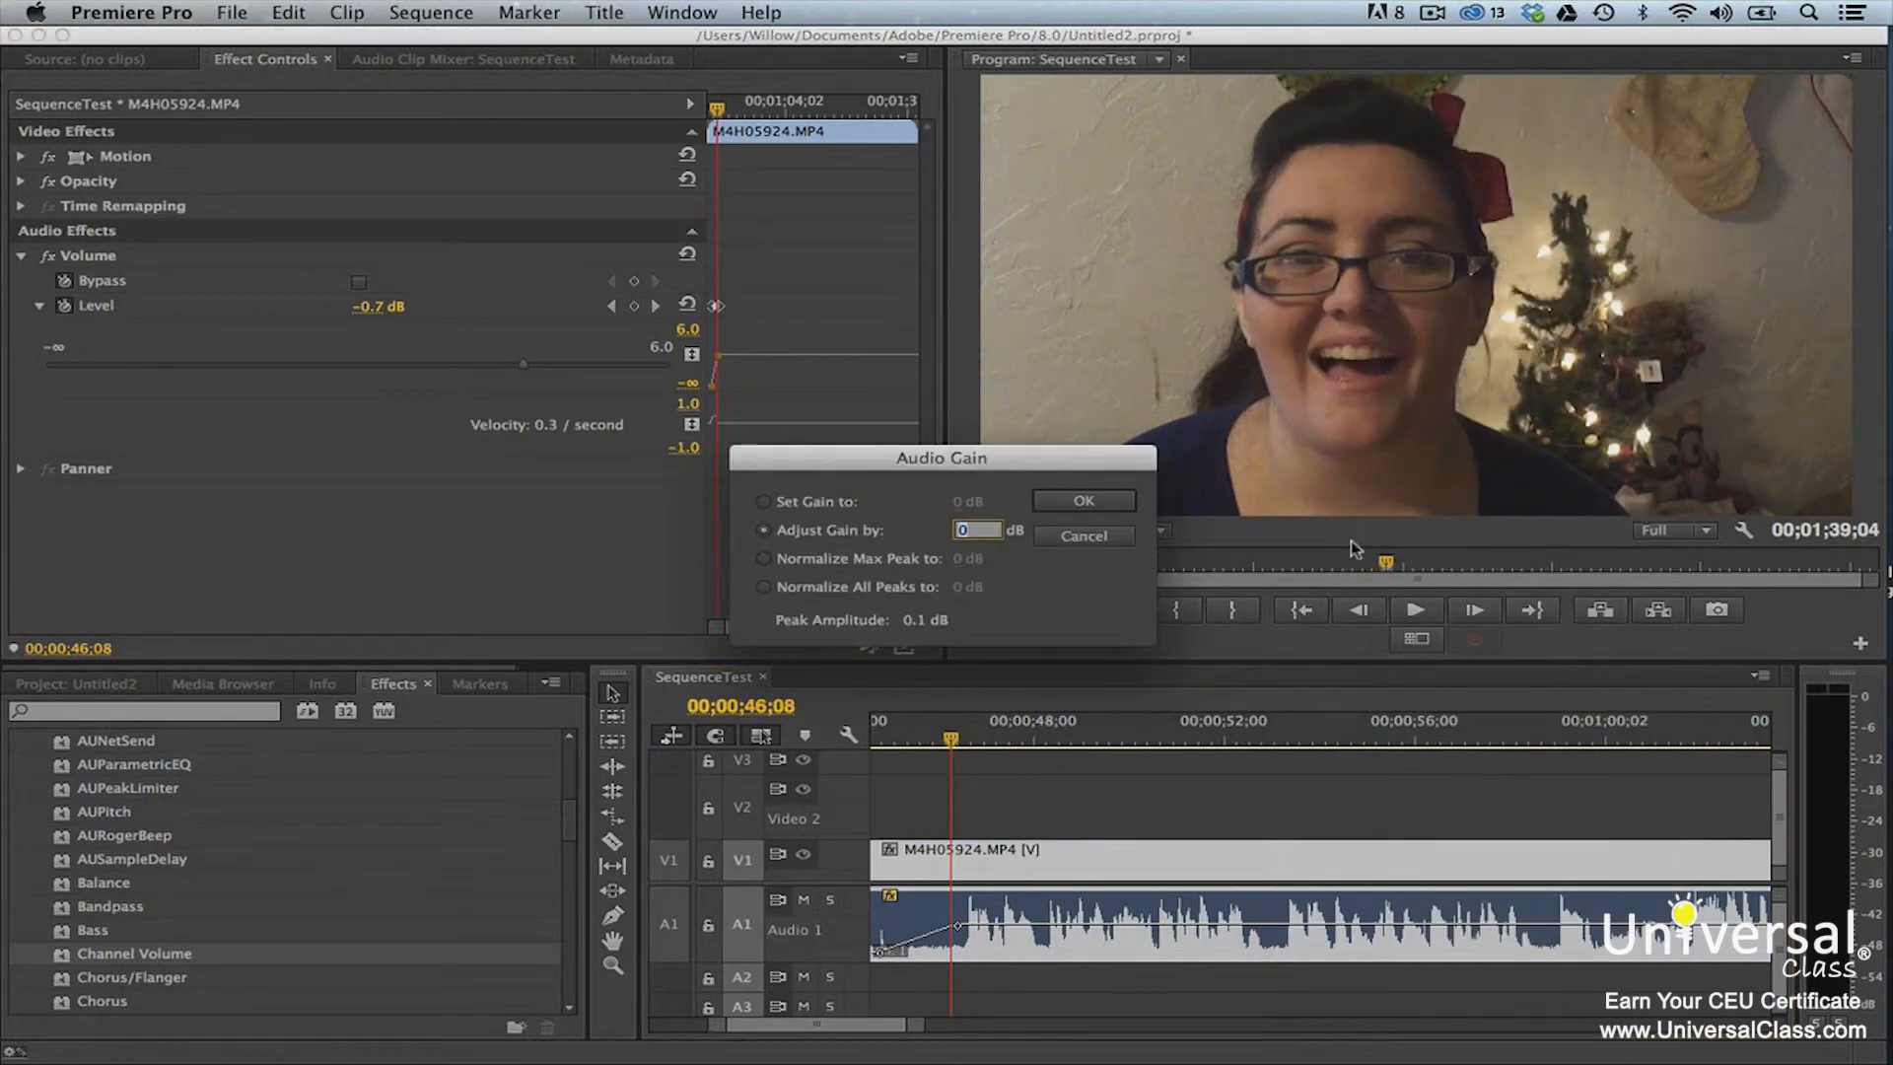
pyautogui.click(764, 503)
pyautogui.click(963, 504)
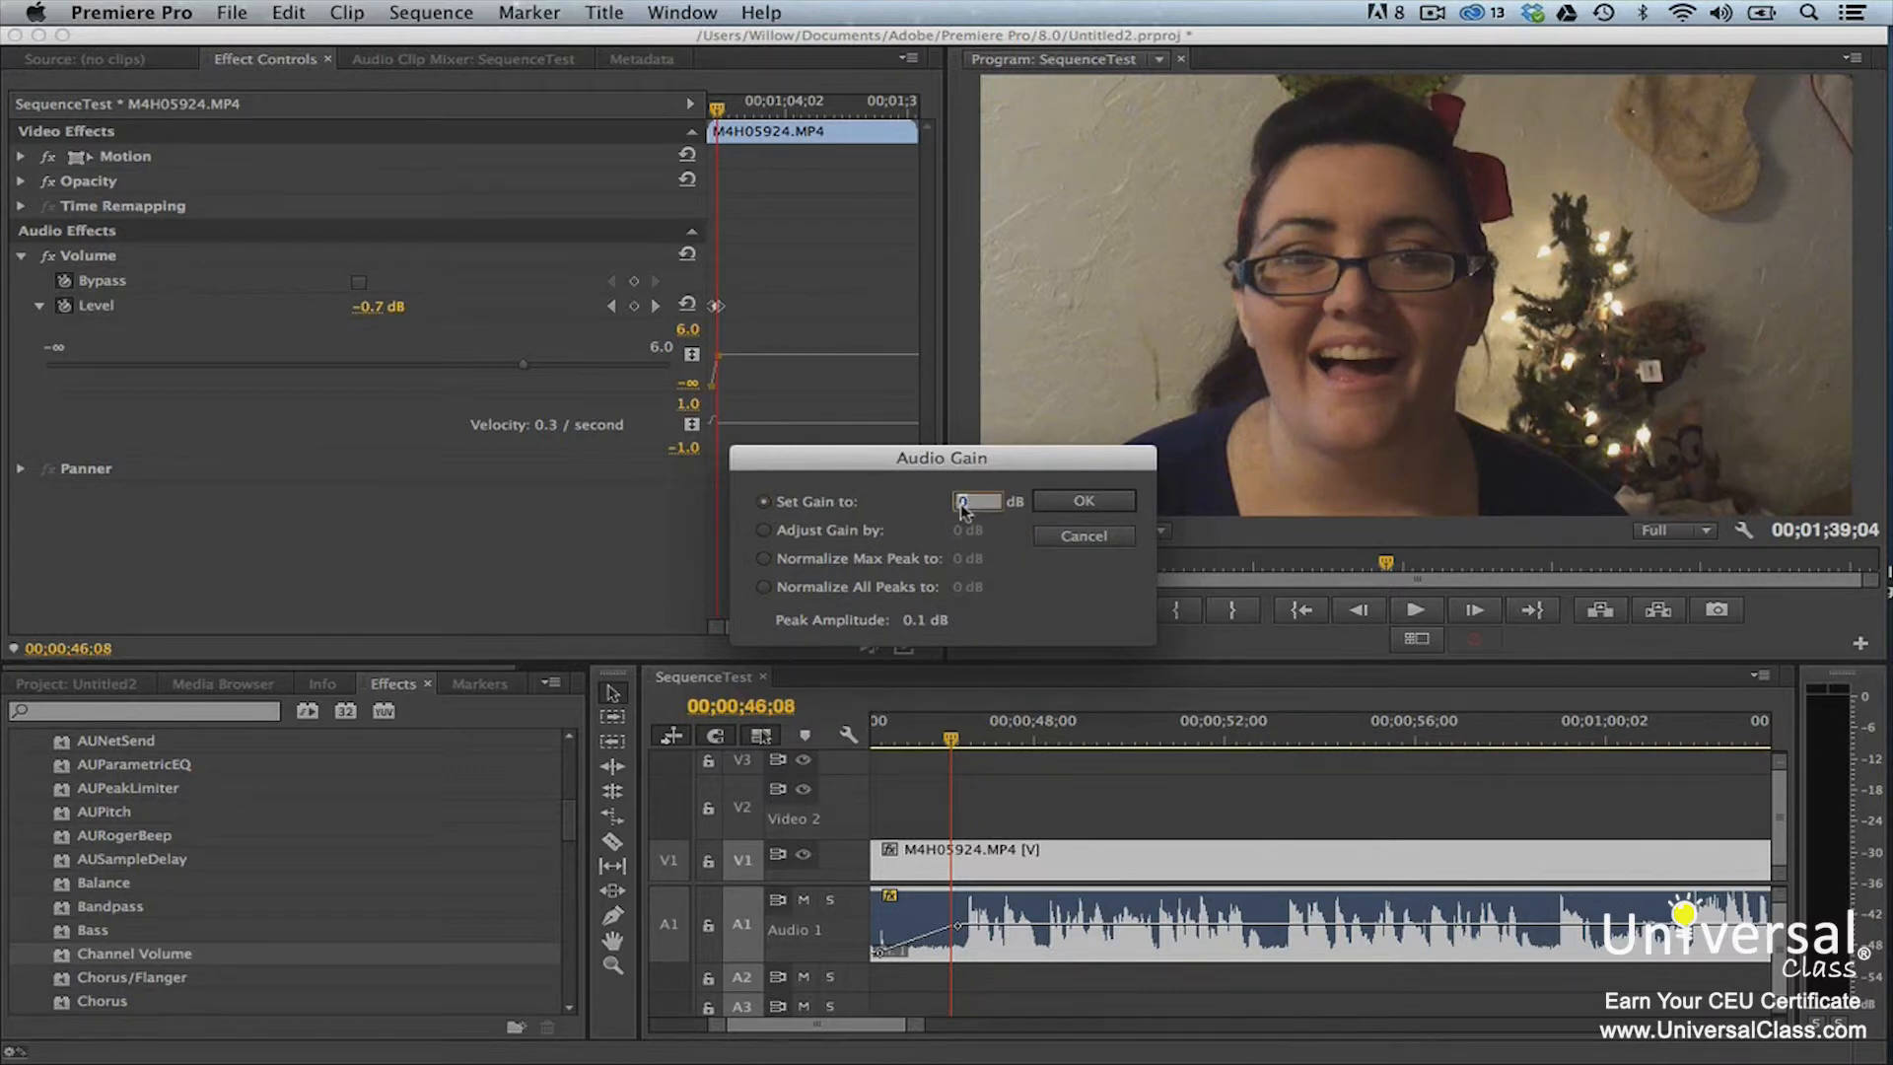
pyautogui.write('4')
pyautogui.click(1056, 500)
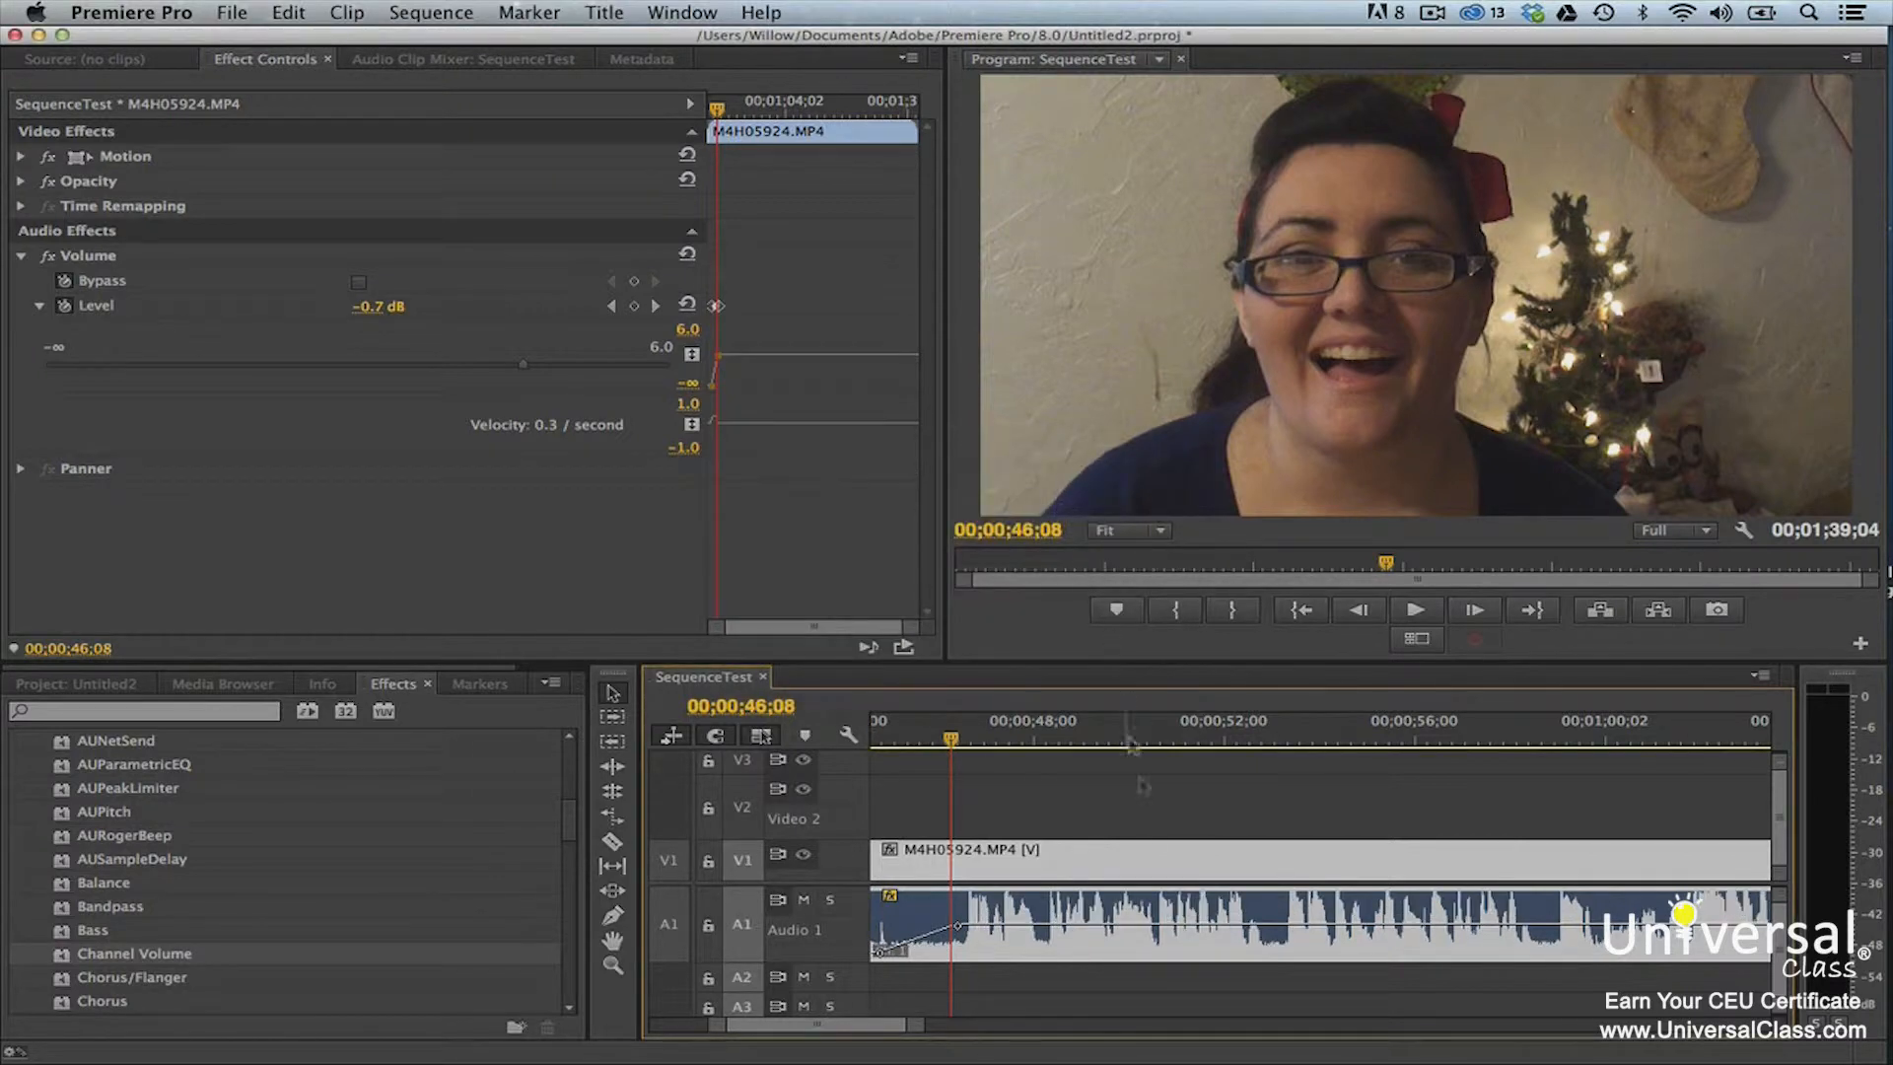
# Change the clip's audio gain by a relative amount using the Adjust Gain by option.
pyautogui.rightClick(1172, 931)
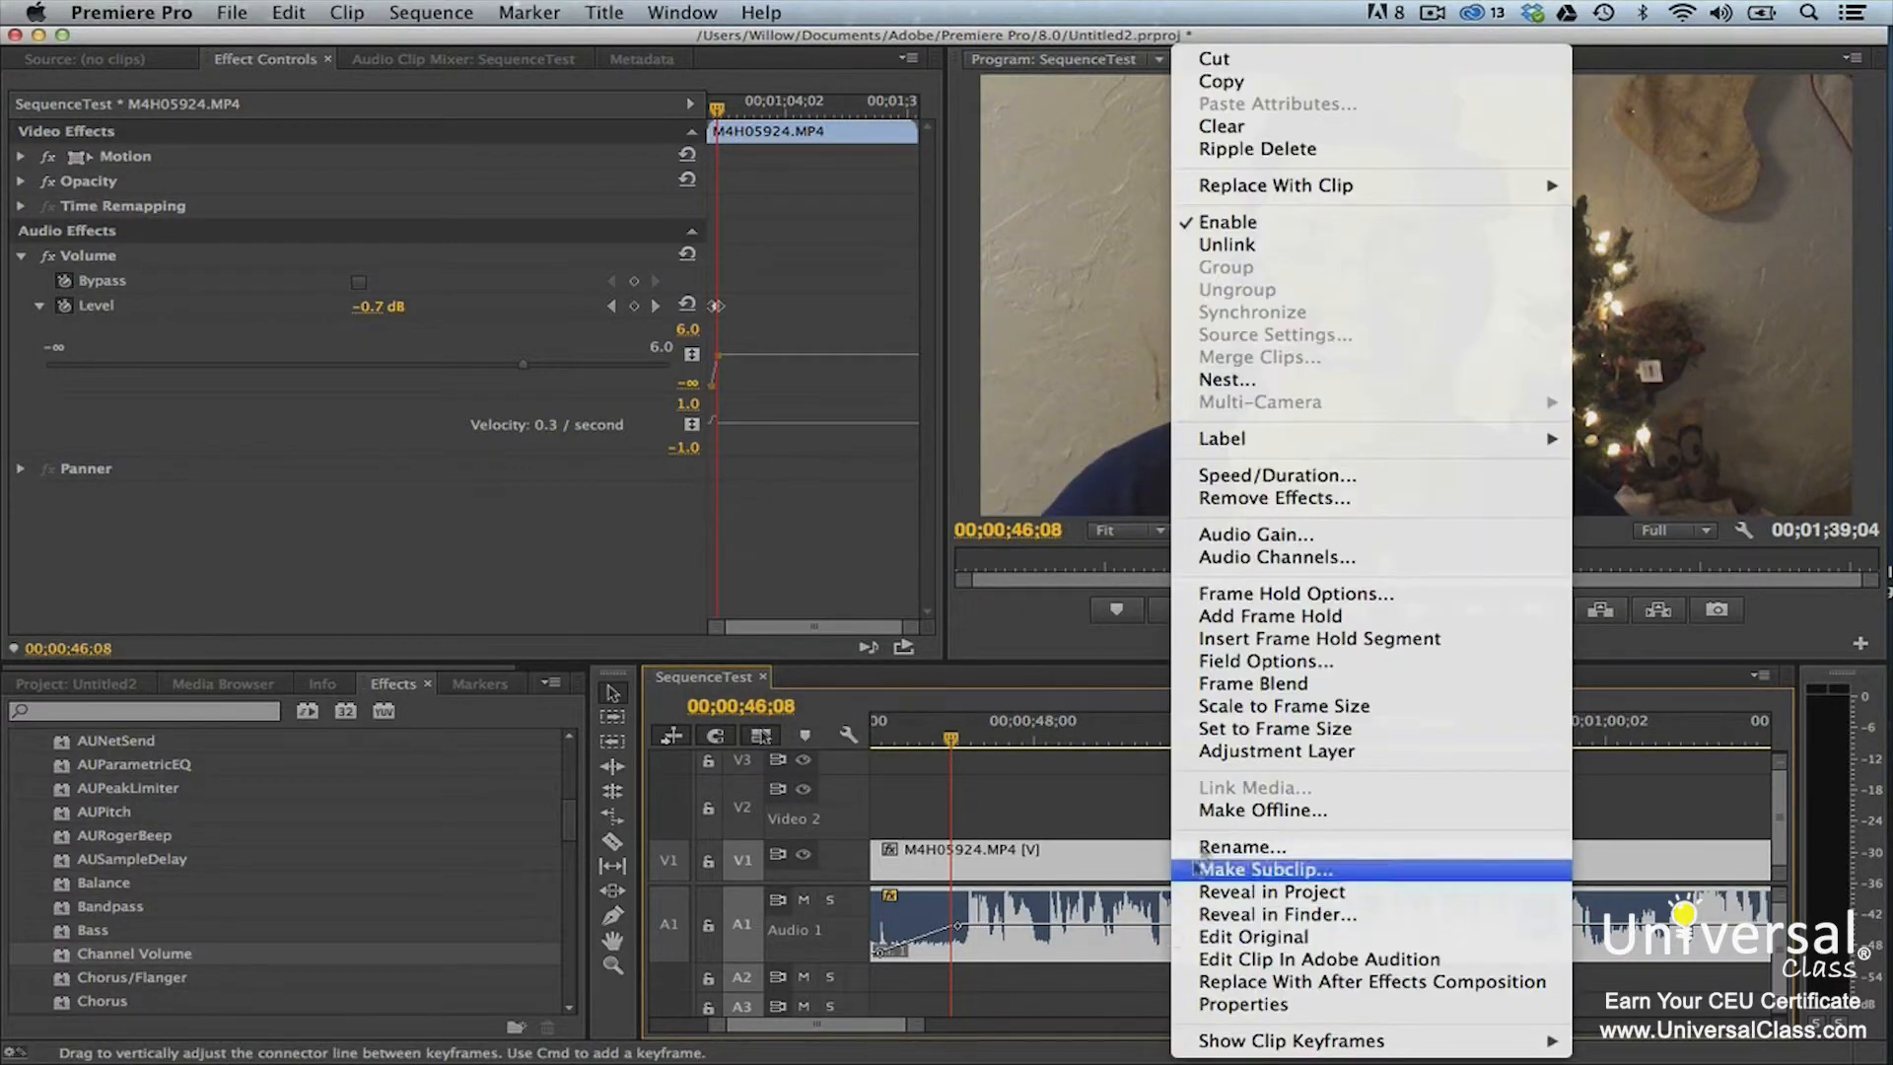
pyautogui.click(1266, 536)
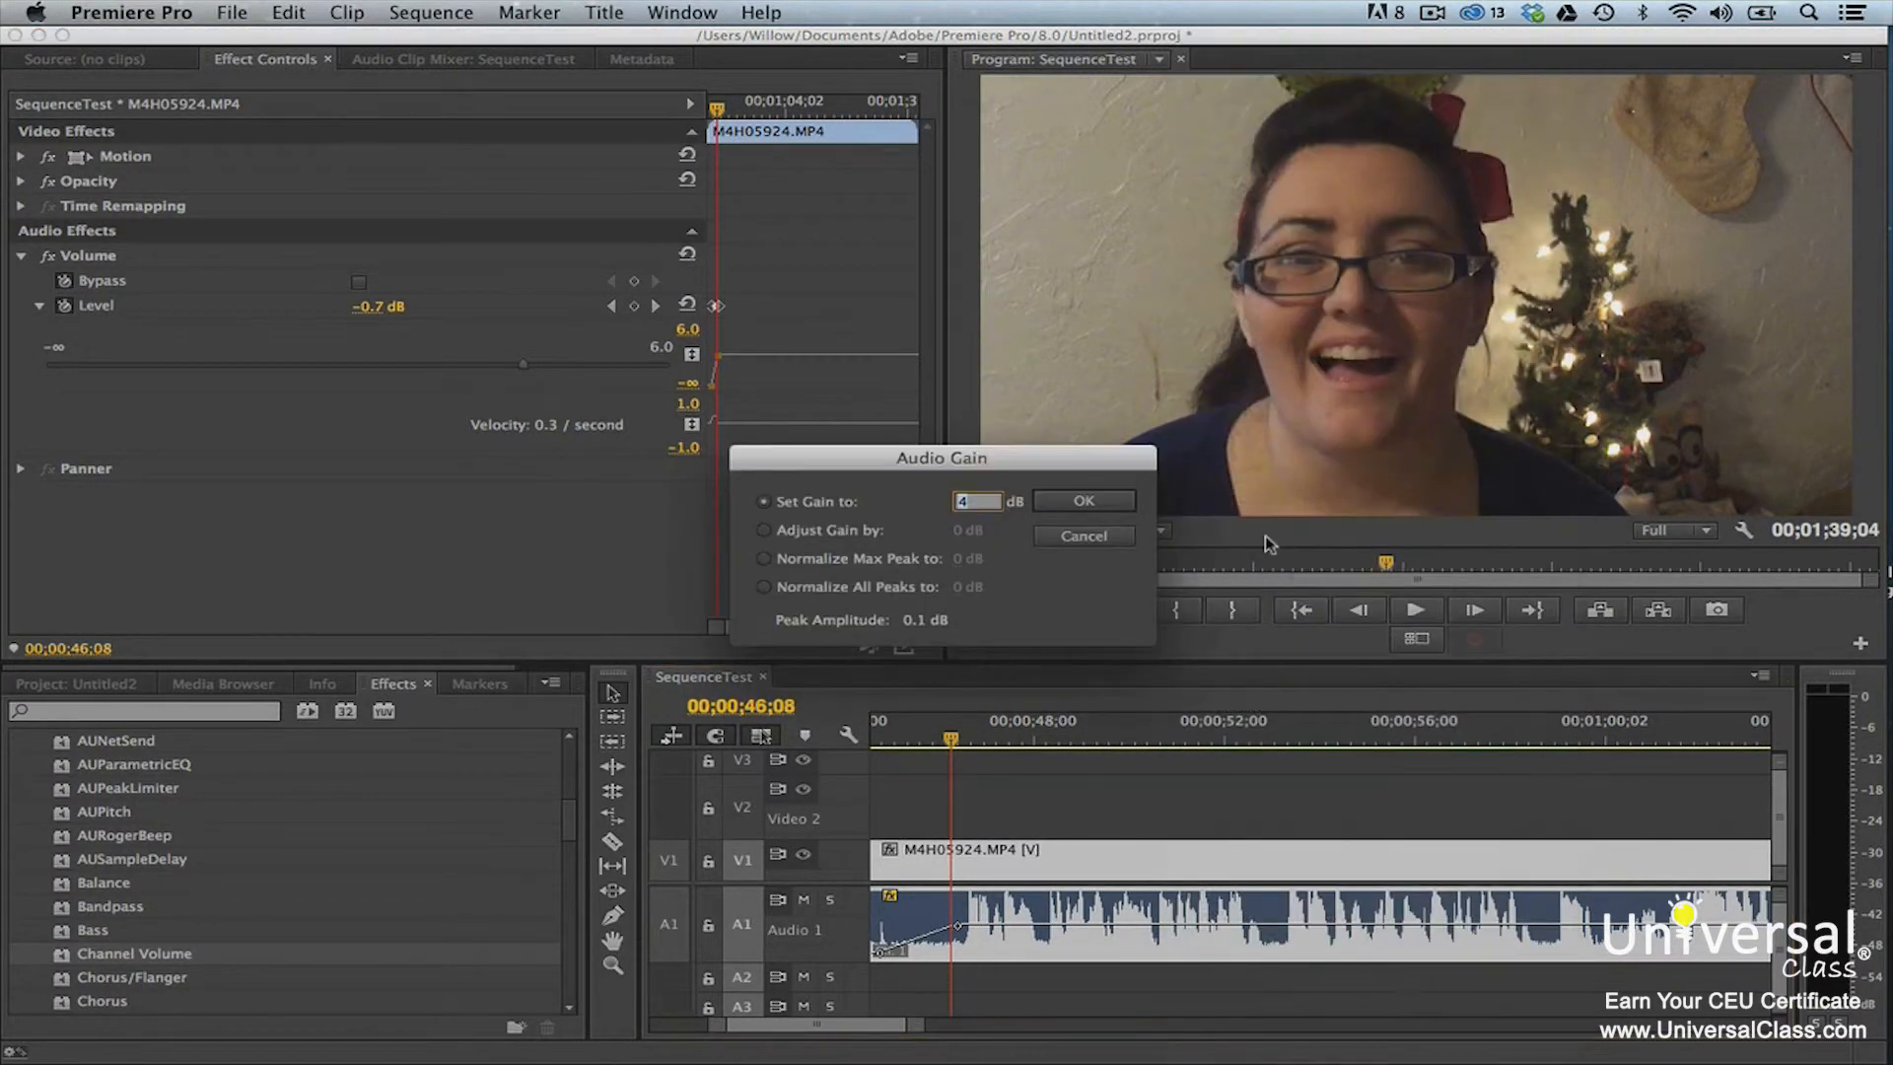
pyautogui.click(769, 532)
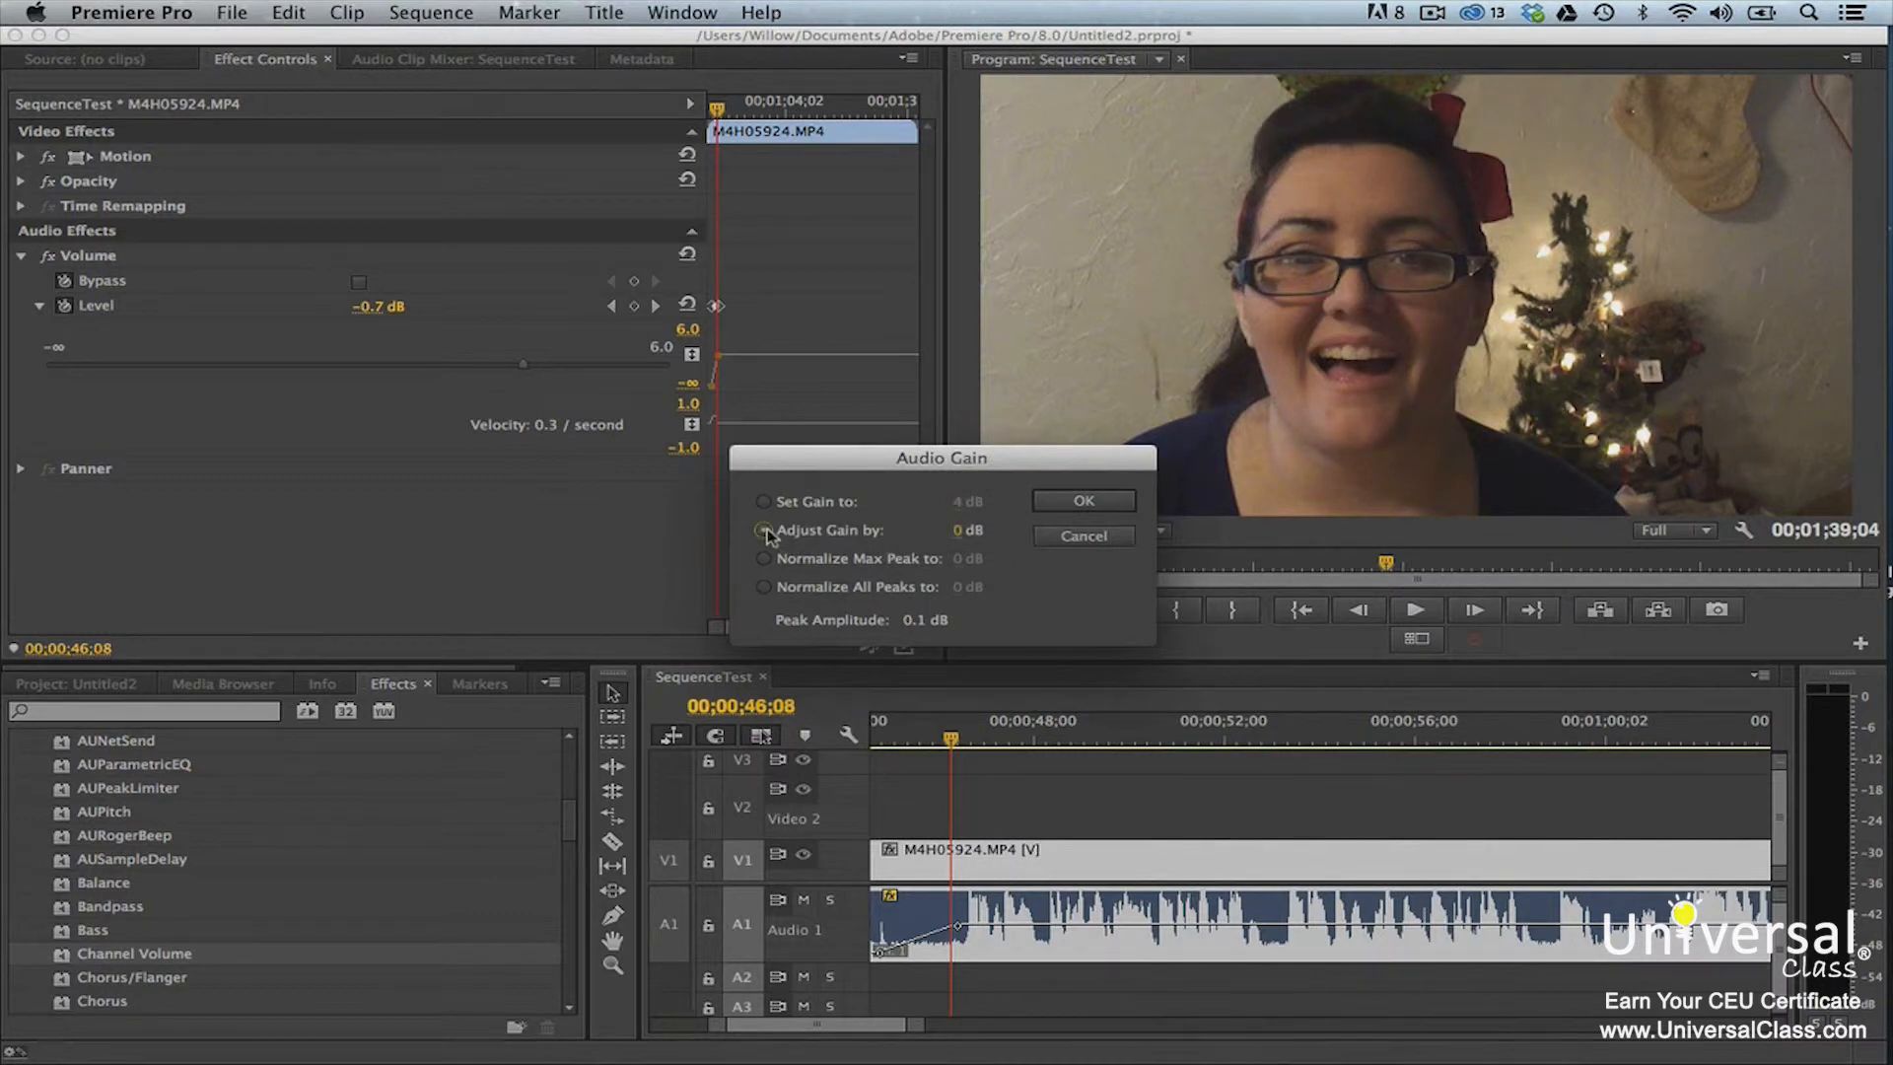
pyautogui.click(966, 531)
pyautogui.click(1083, 501)
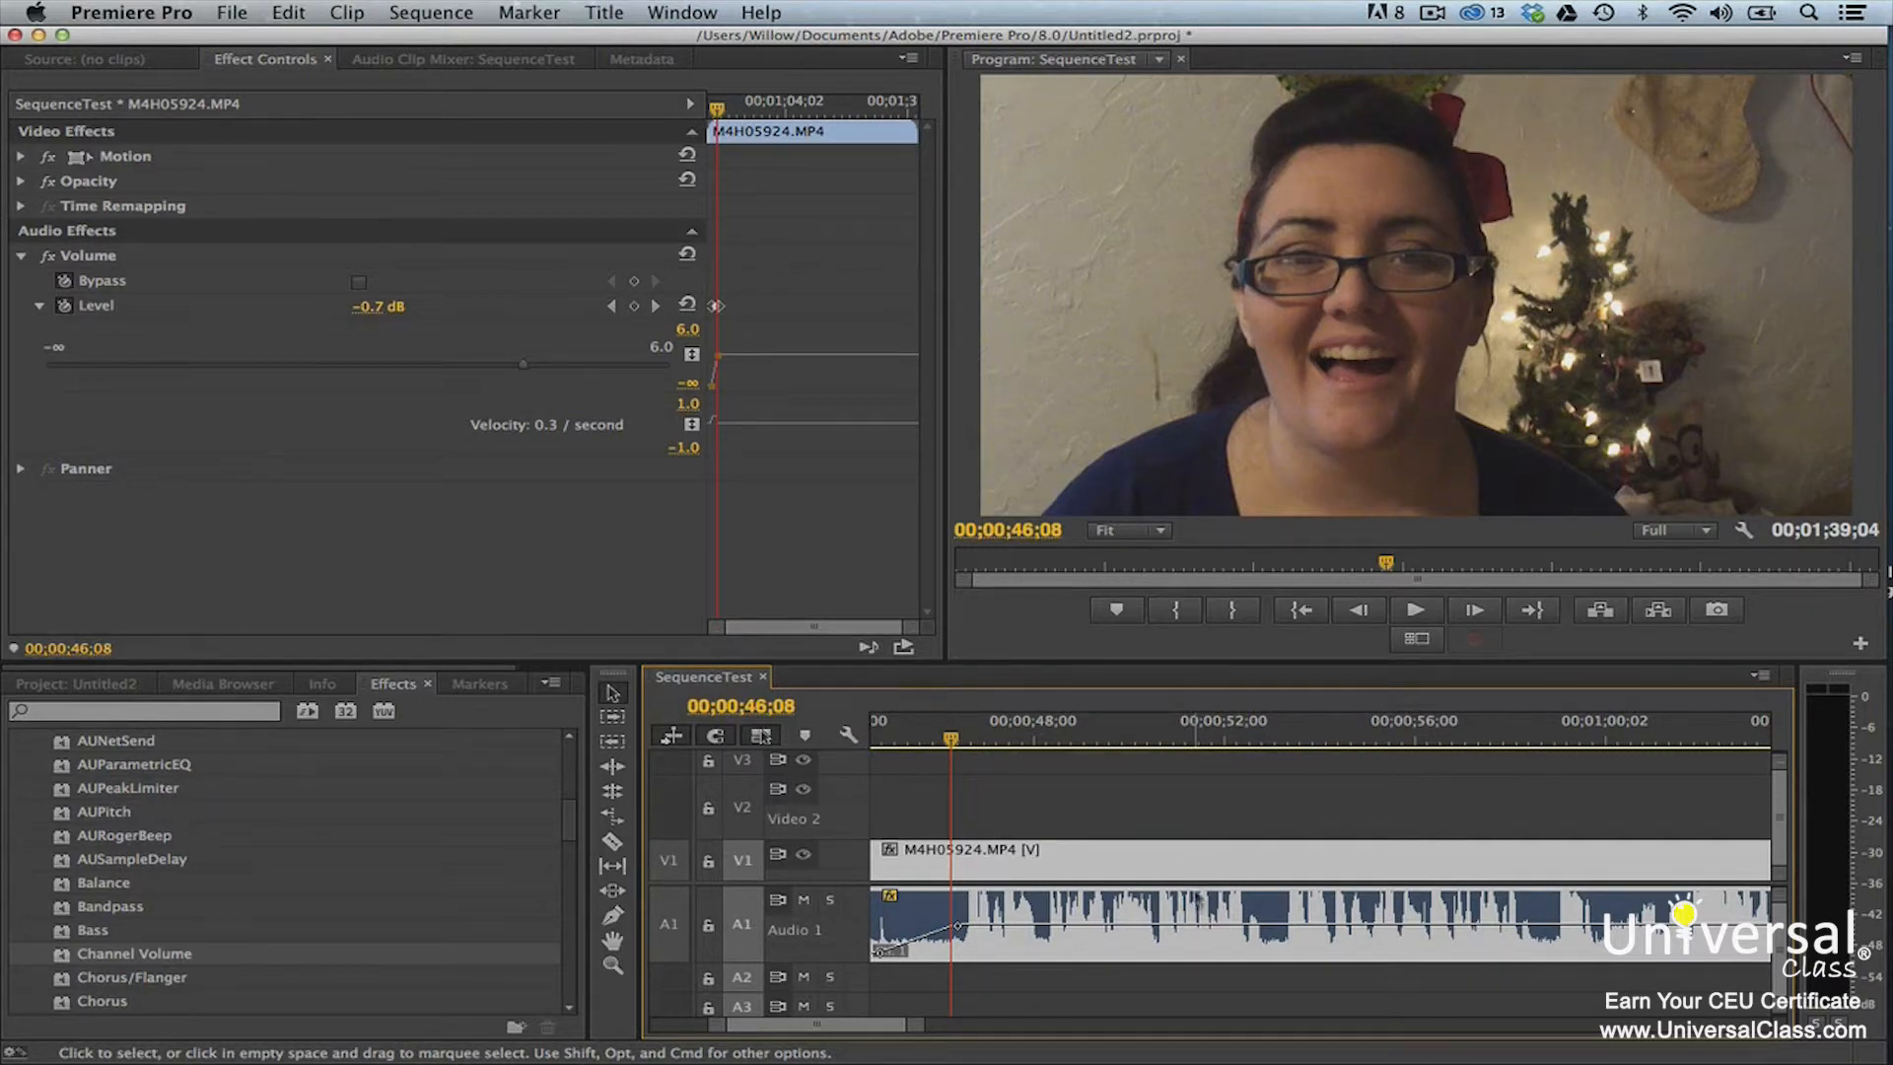
# Normalize the clip's maximum audio peak to 0 dB and deselect the clip.
pyautogui.rightClick(1197, 922)
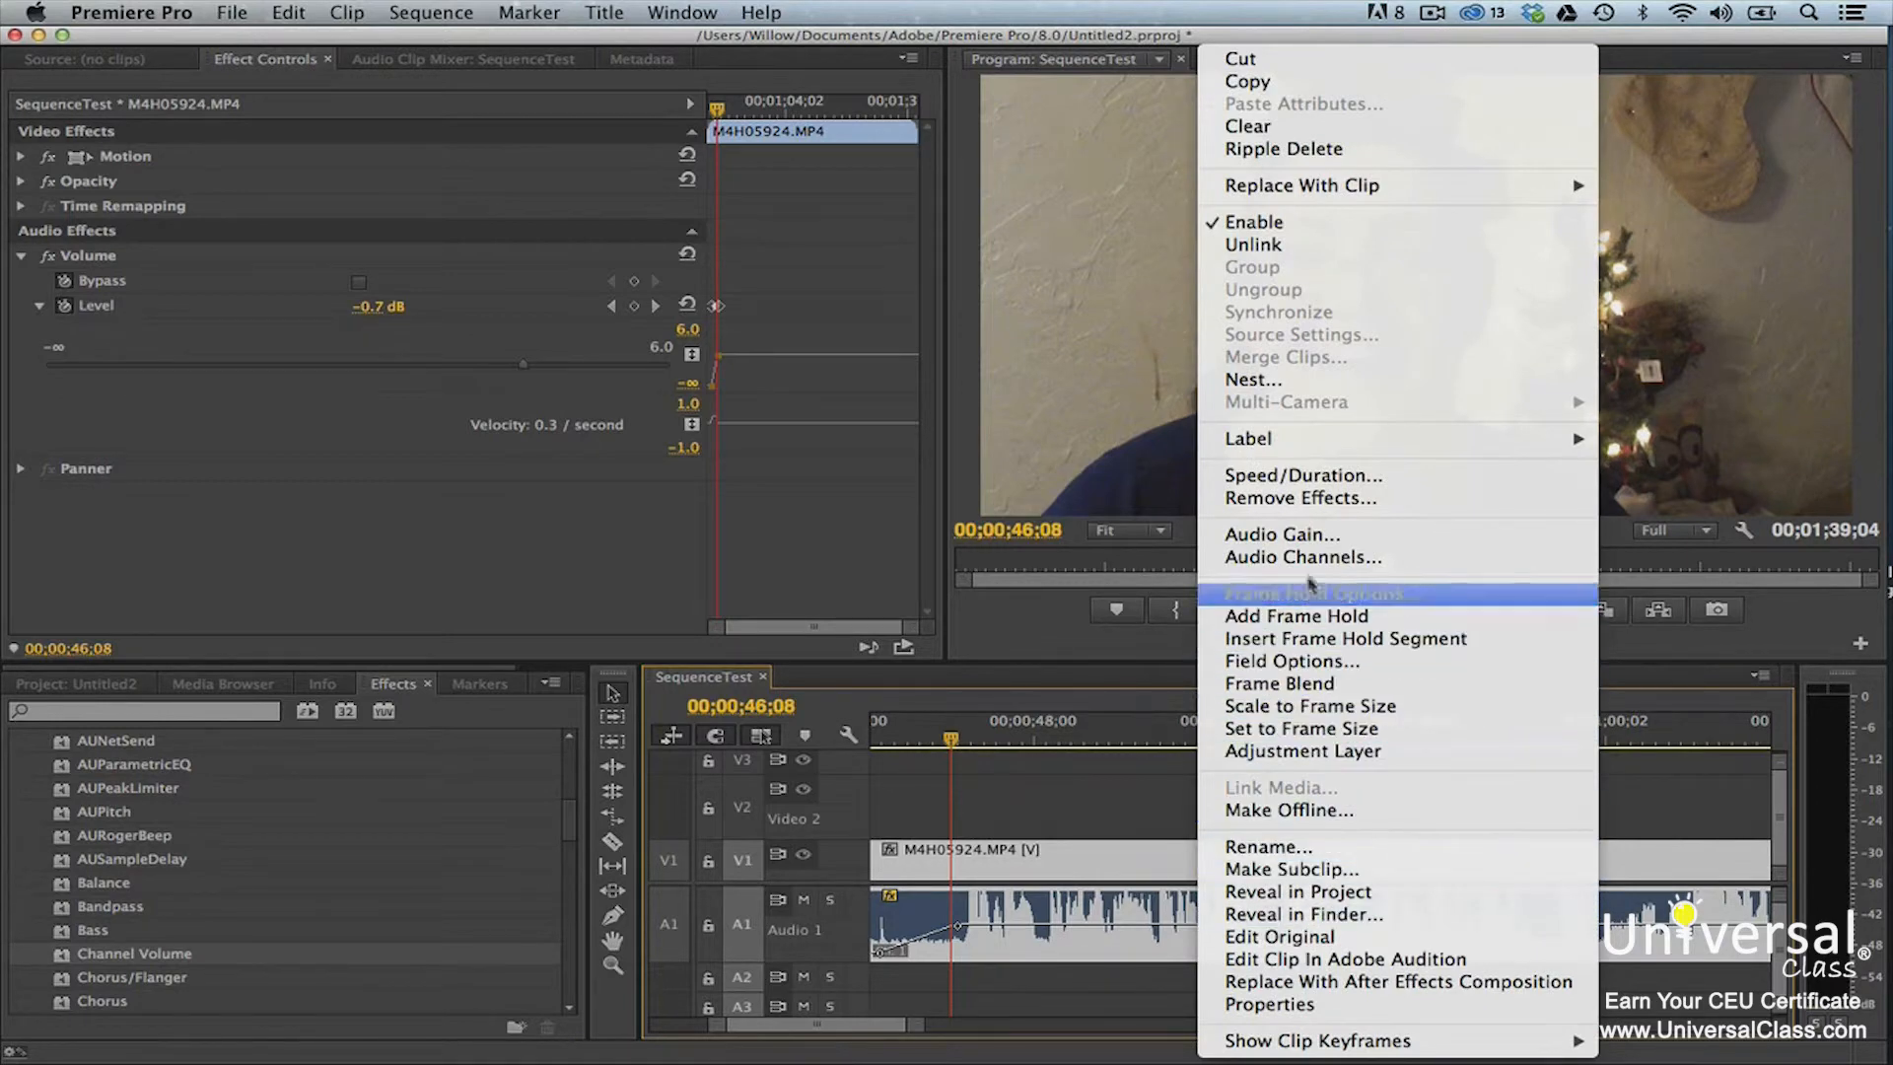
pyautogui.click(1301, 535)
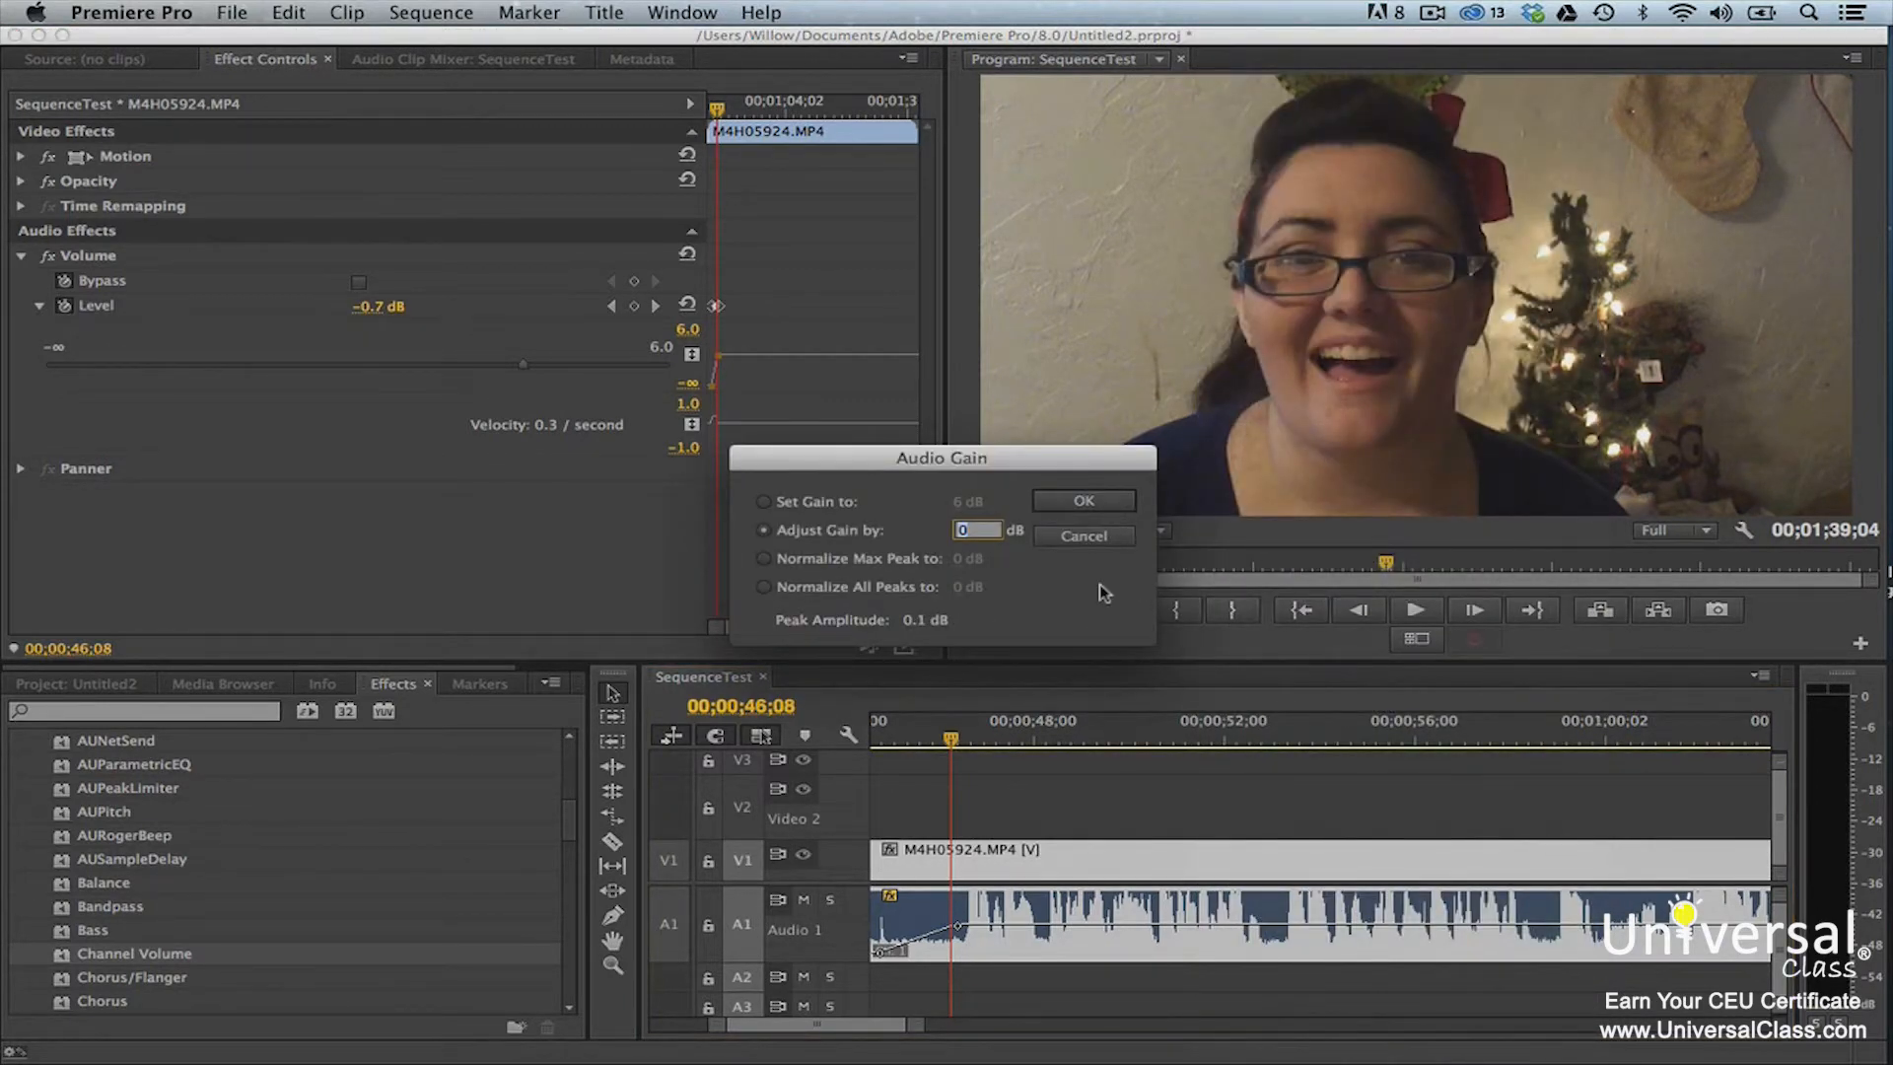
pyautogui.click(764, 559)
pyautogui.click(961, 558)
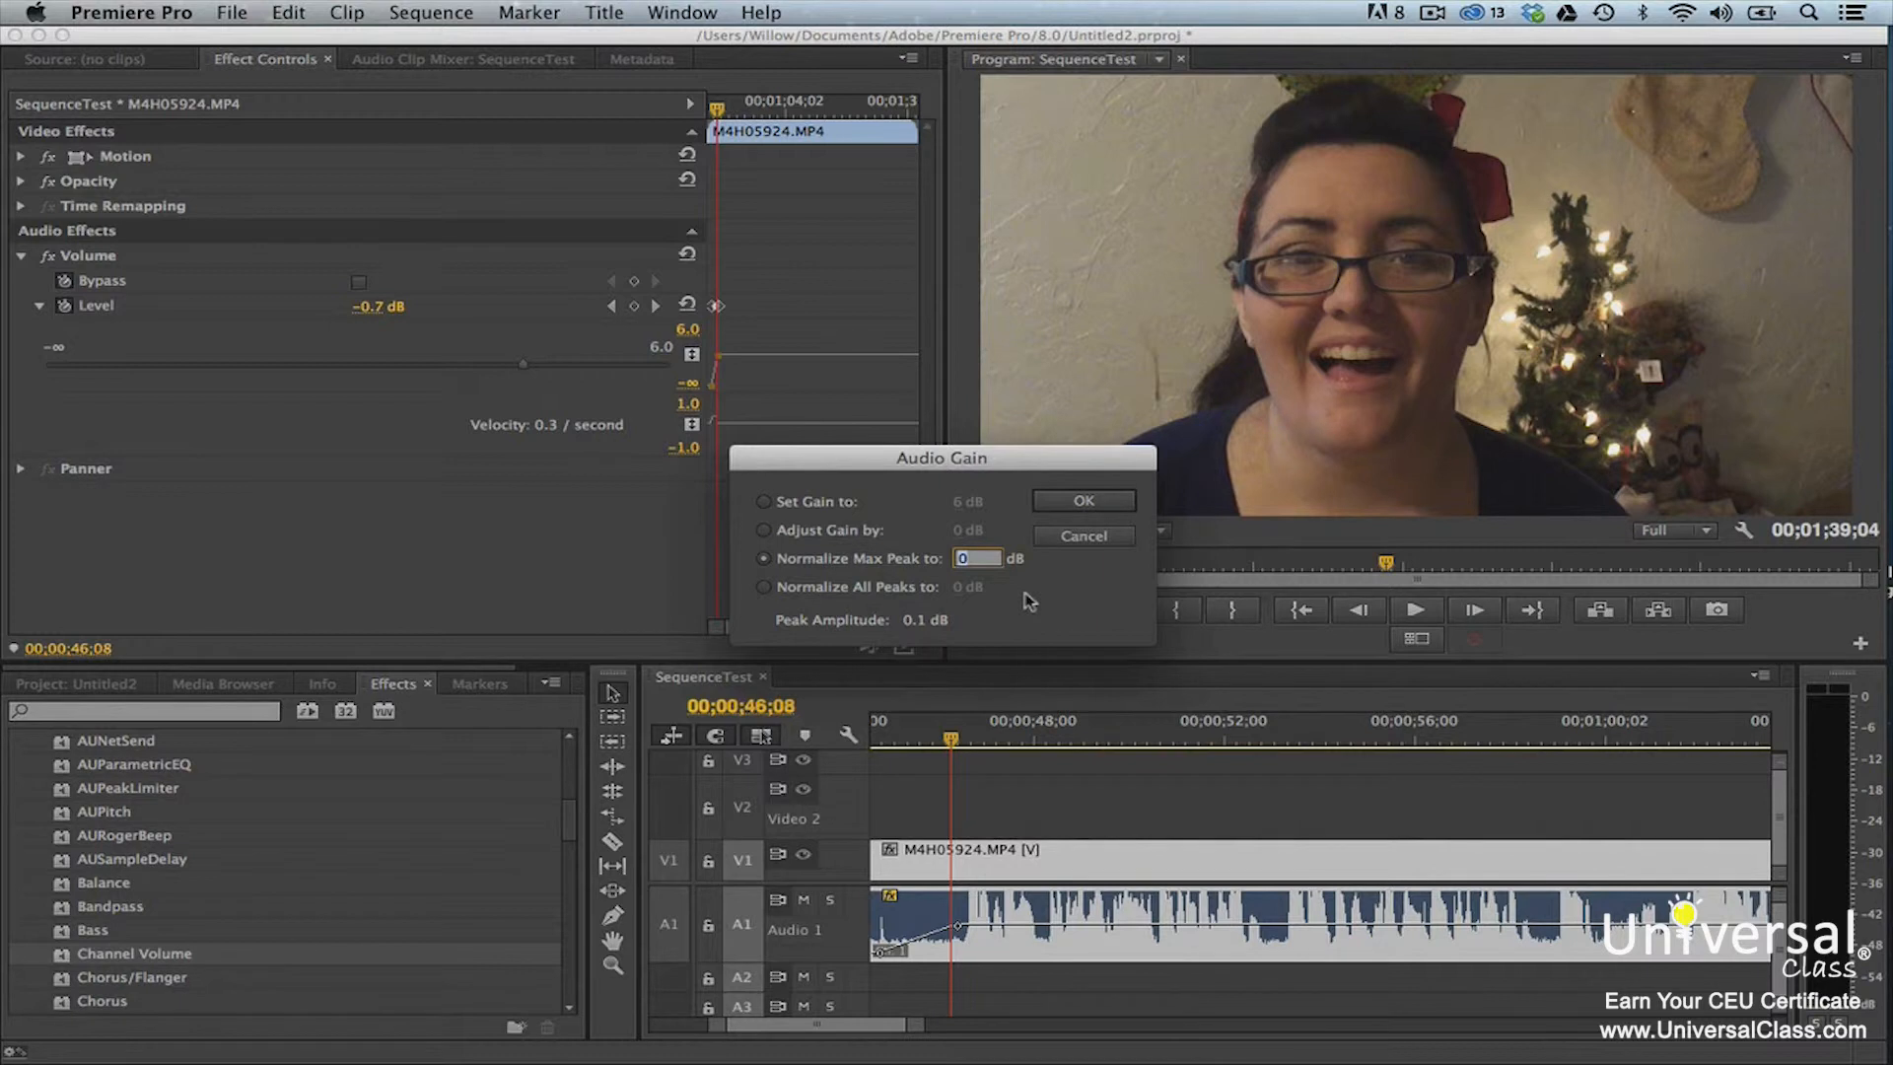
pyautogui.click(1065, 503)
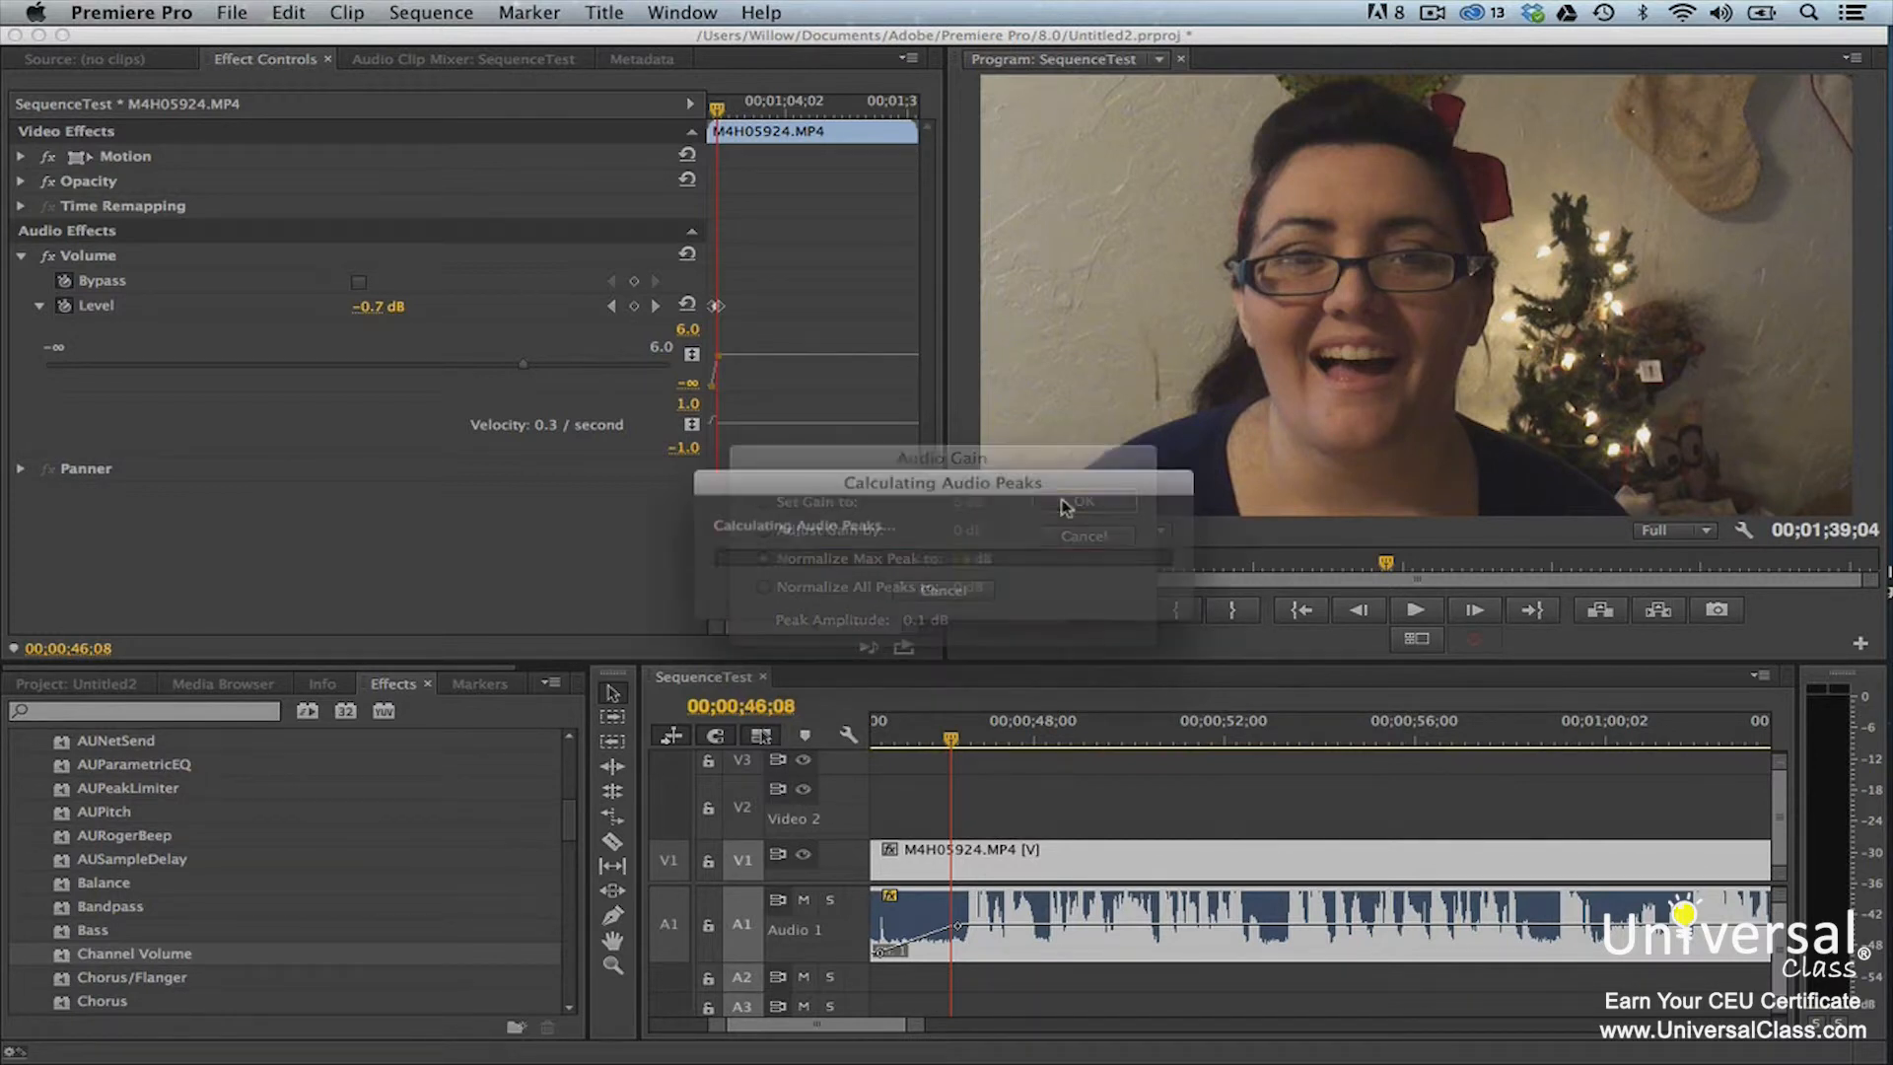
pyautogui.click(1126, 792)
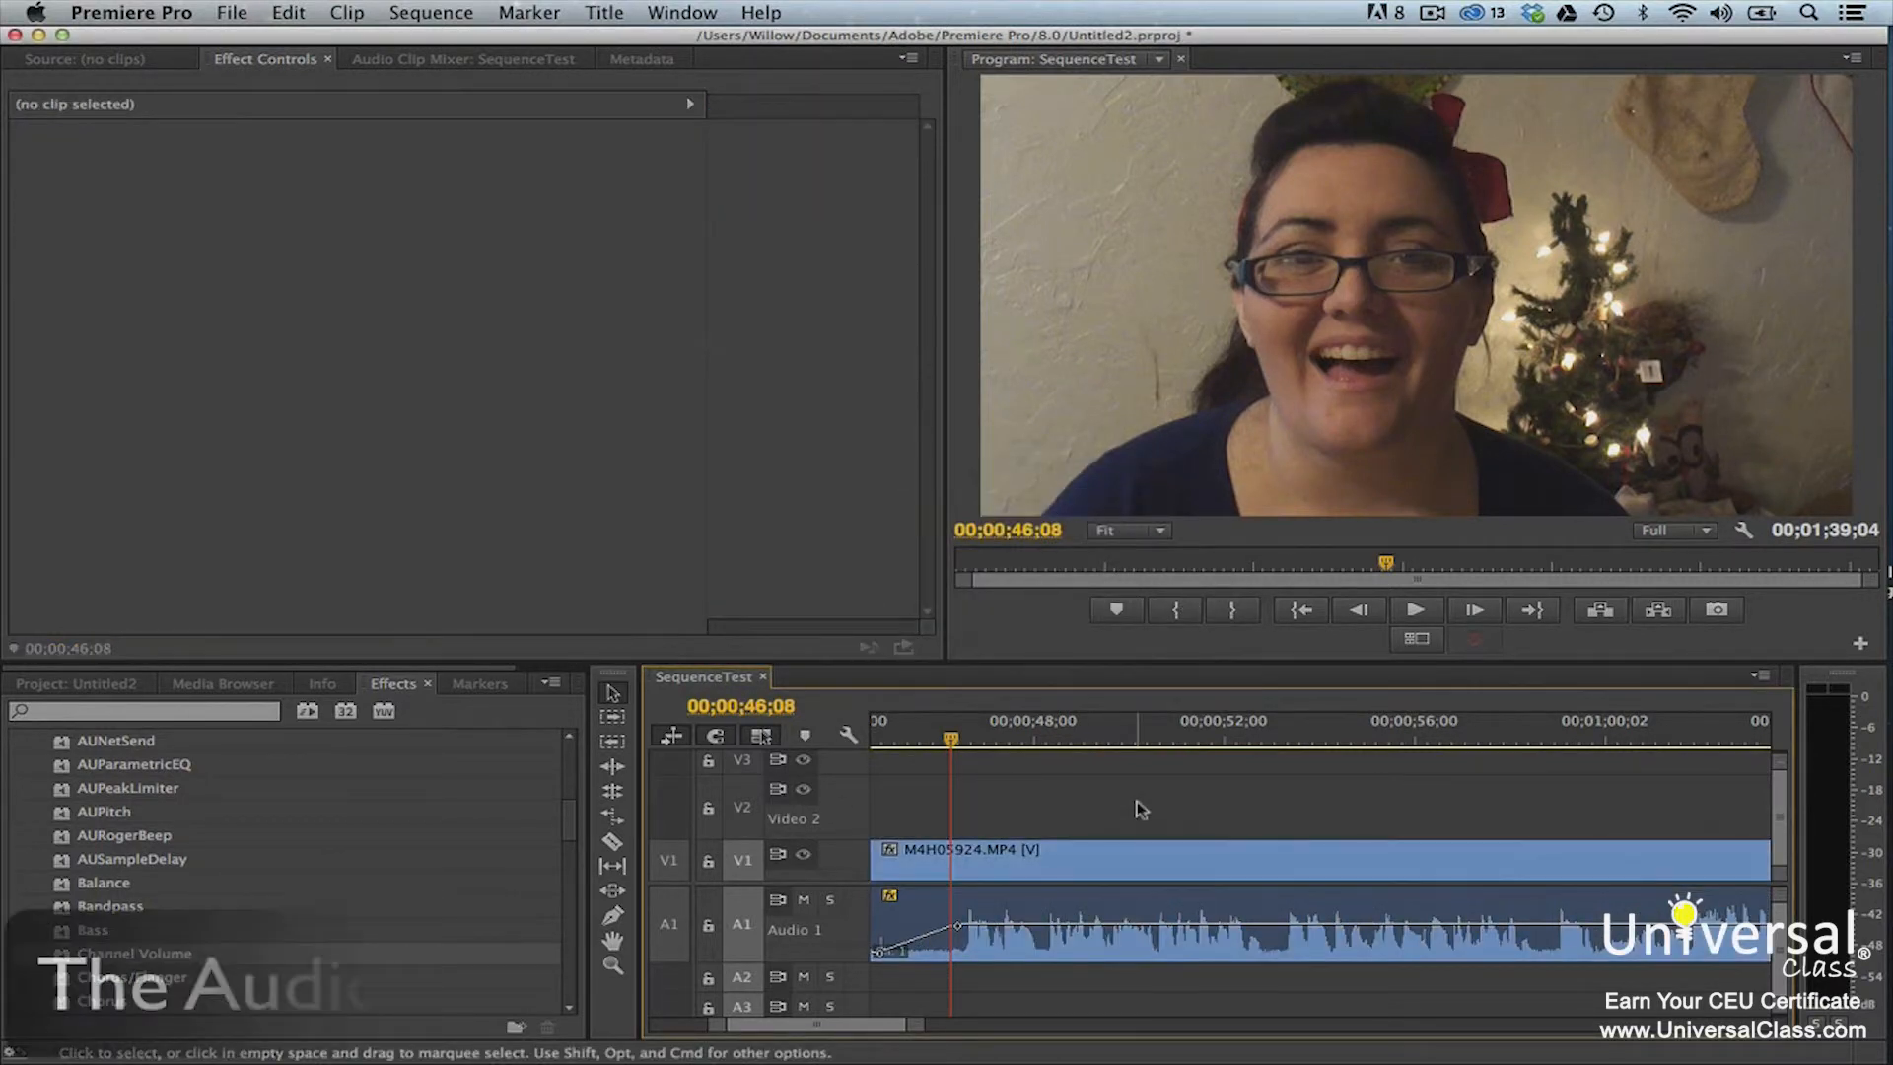
# Switch to the Audio workspace and lower the Audio 1 clip volume to about -2.2 dB at the playhead.
pyautogui.click(680, 13)
pyautogui.moveTo(714, 41)
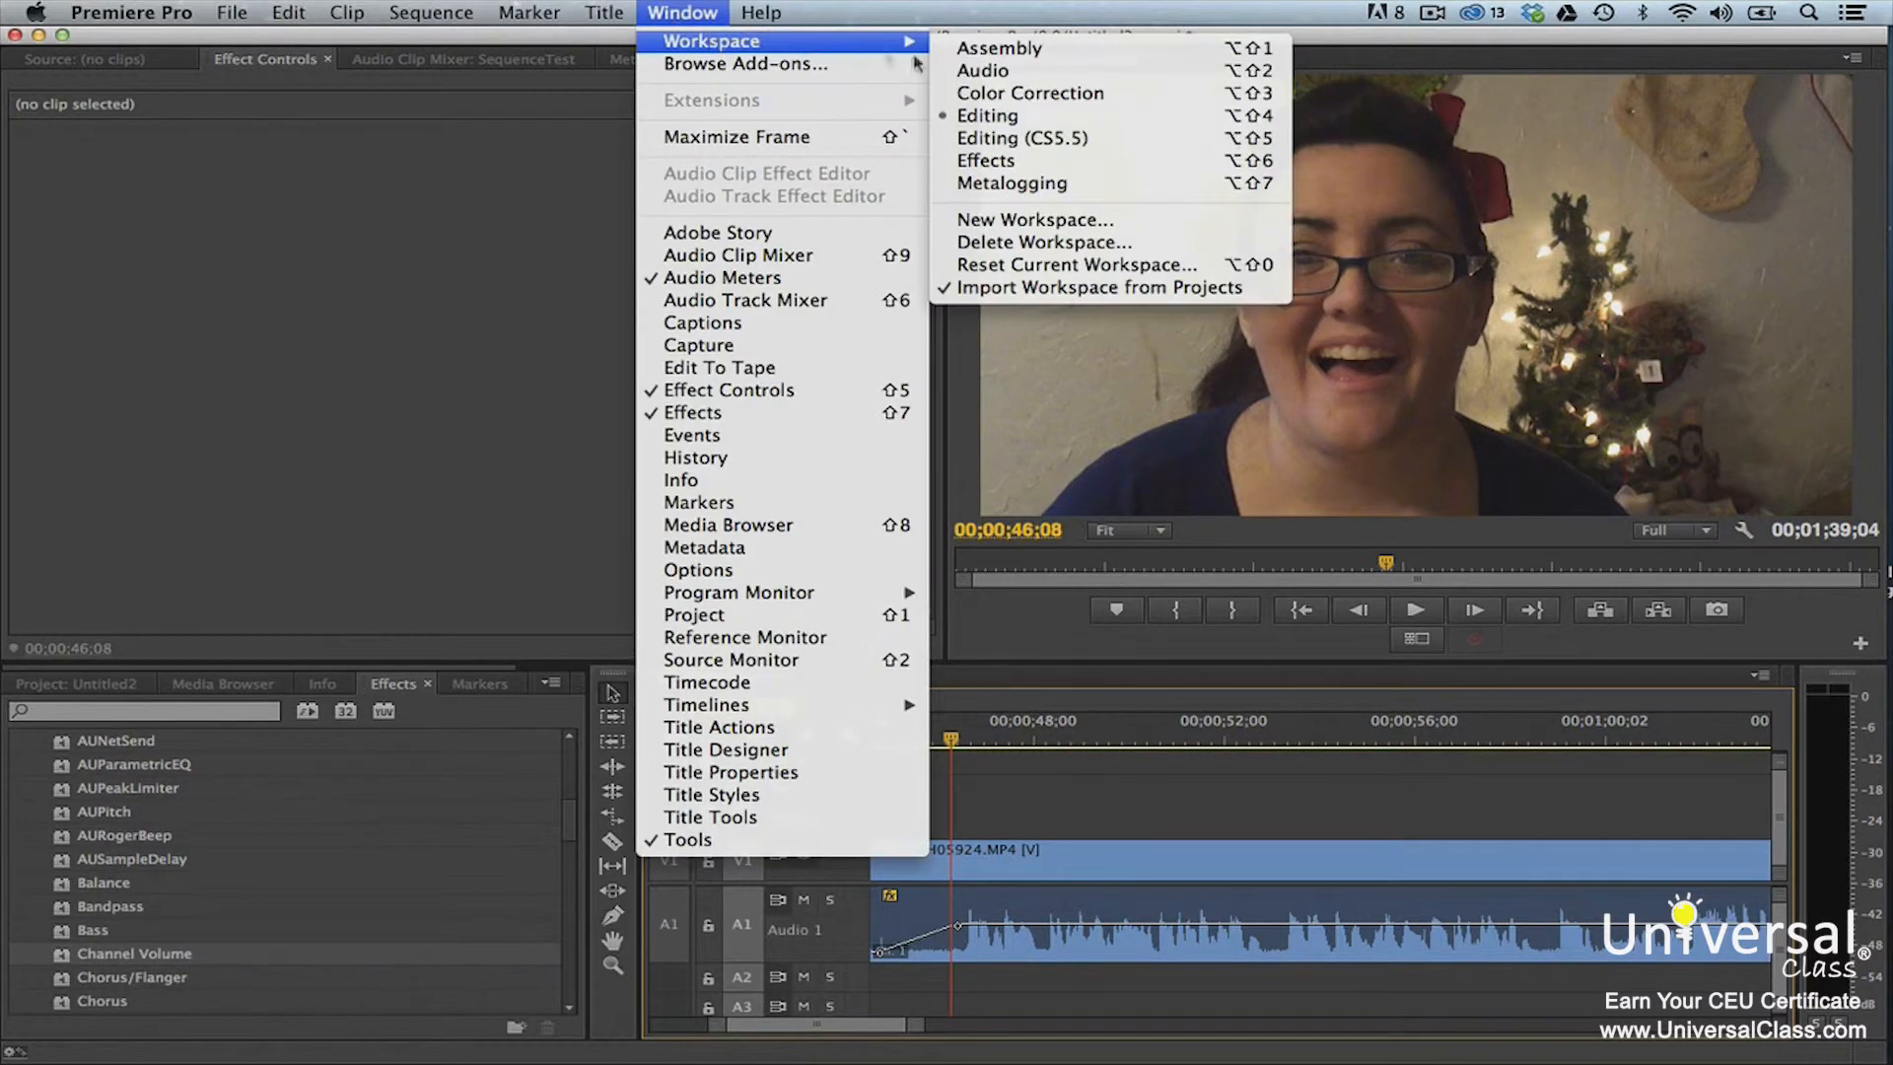
pyautogui.click(991, 73)
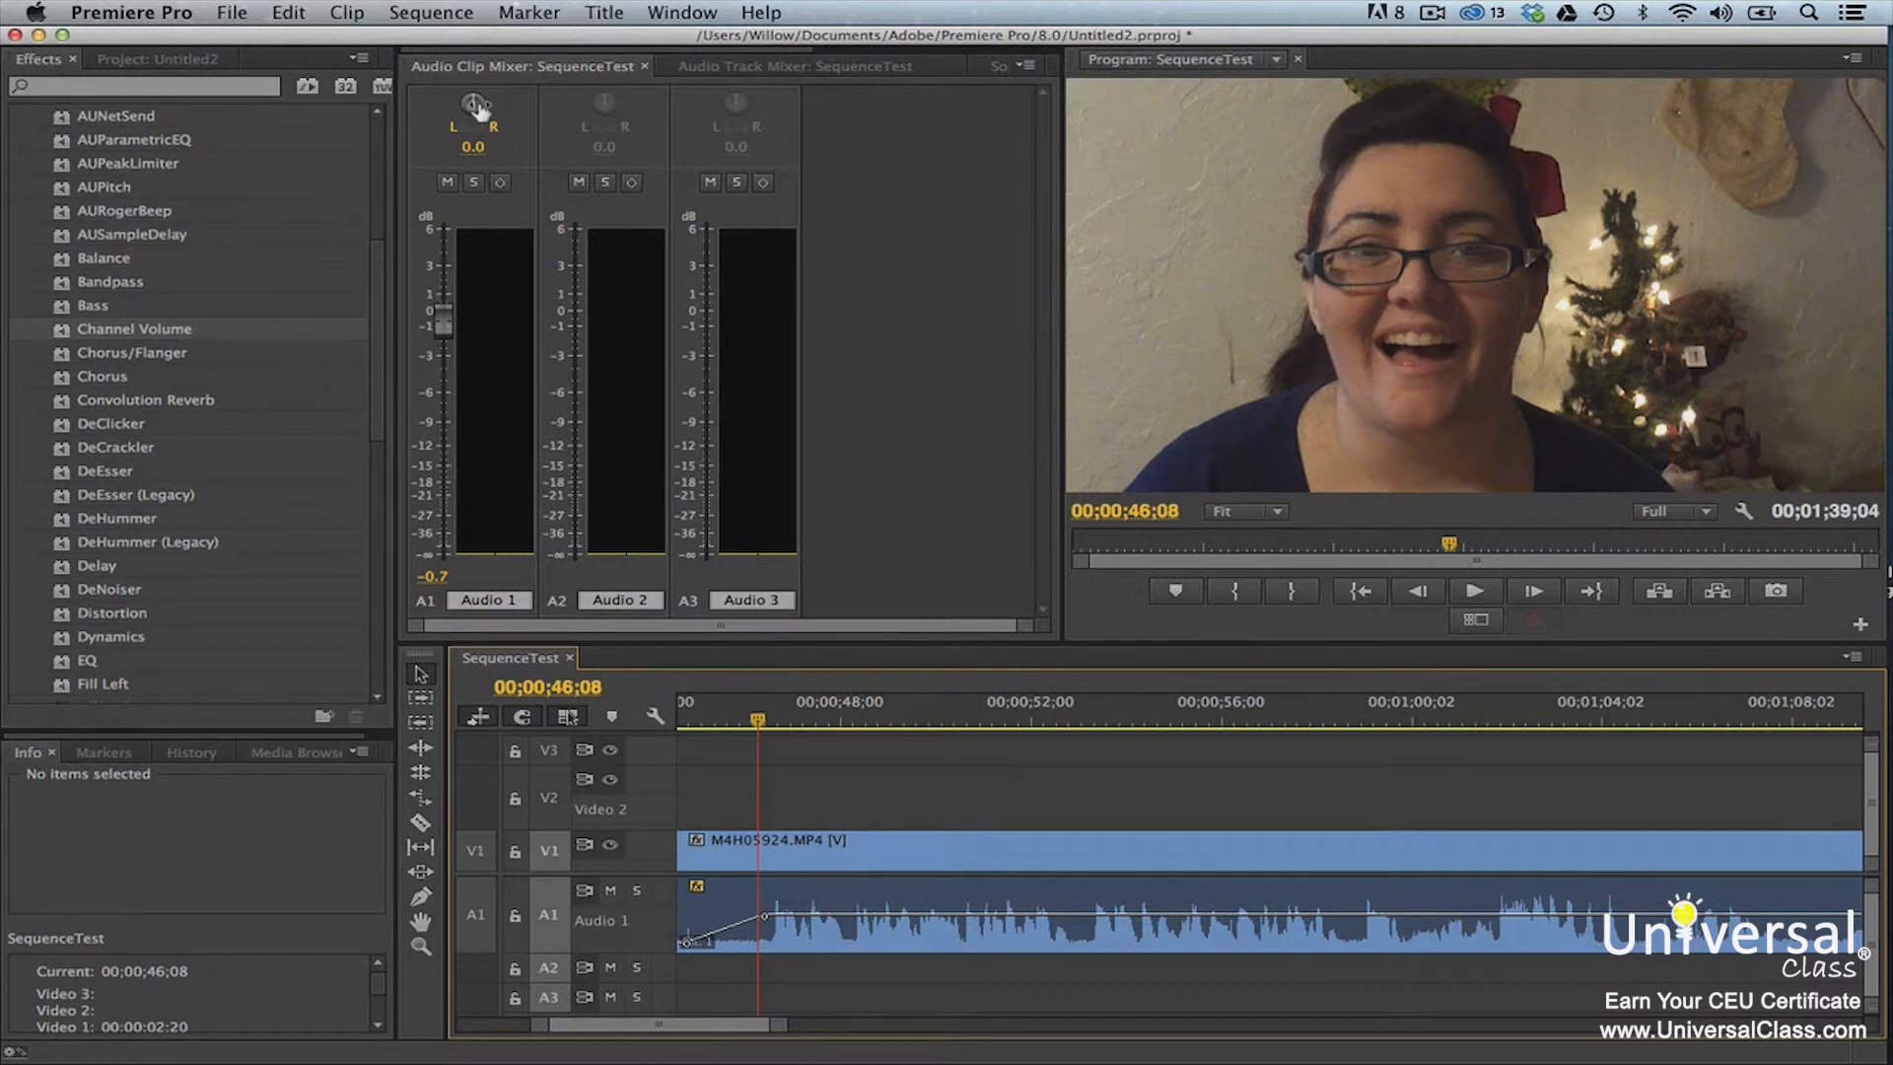
pyautogui.moveTo(441, 321); pyautogui.dragTo(443, 347)
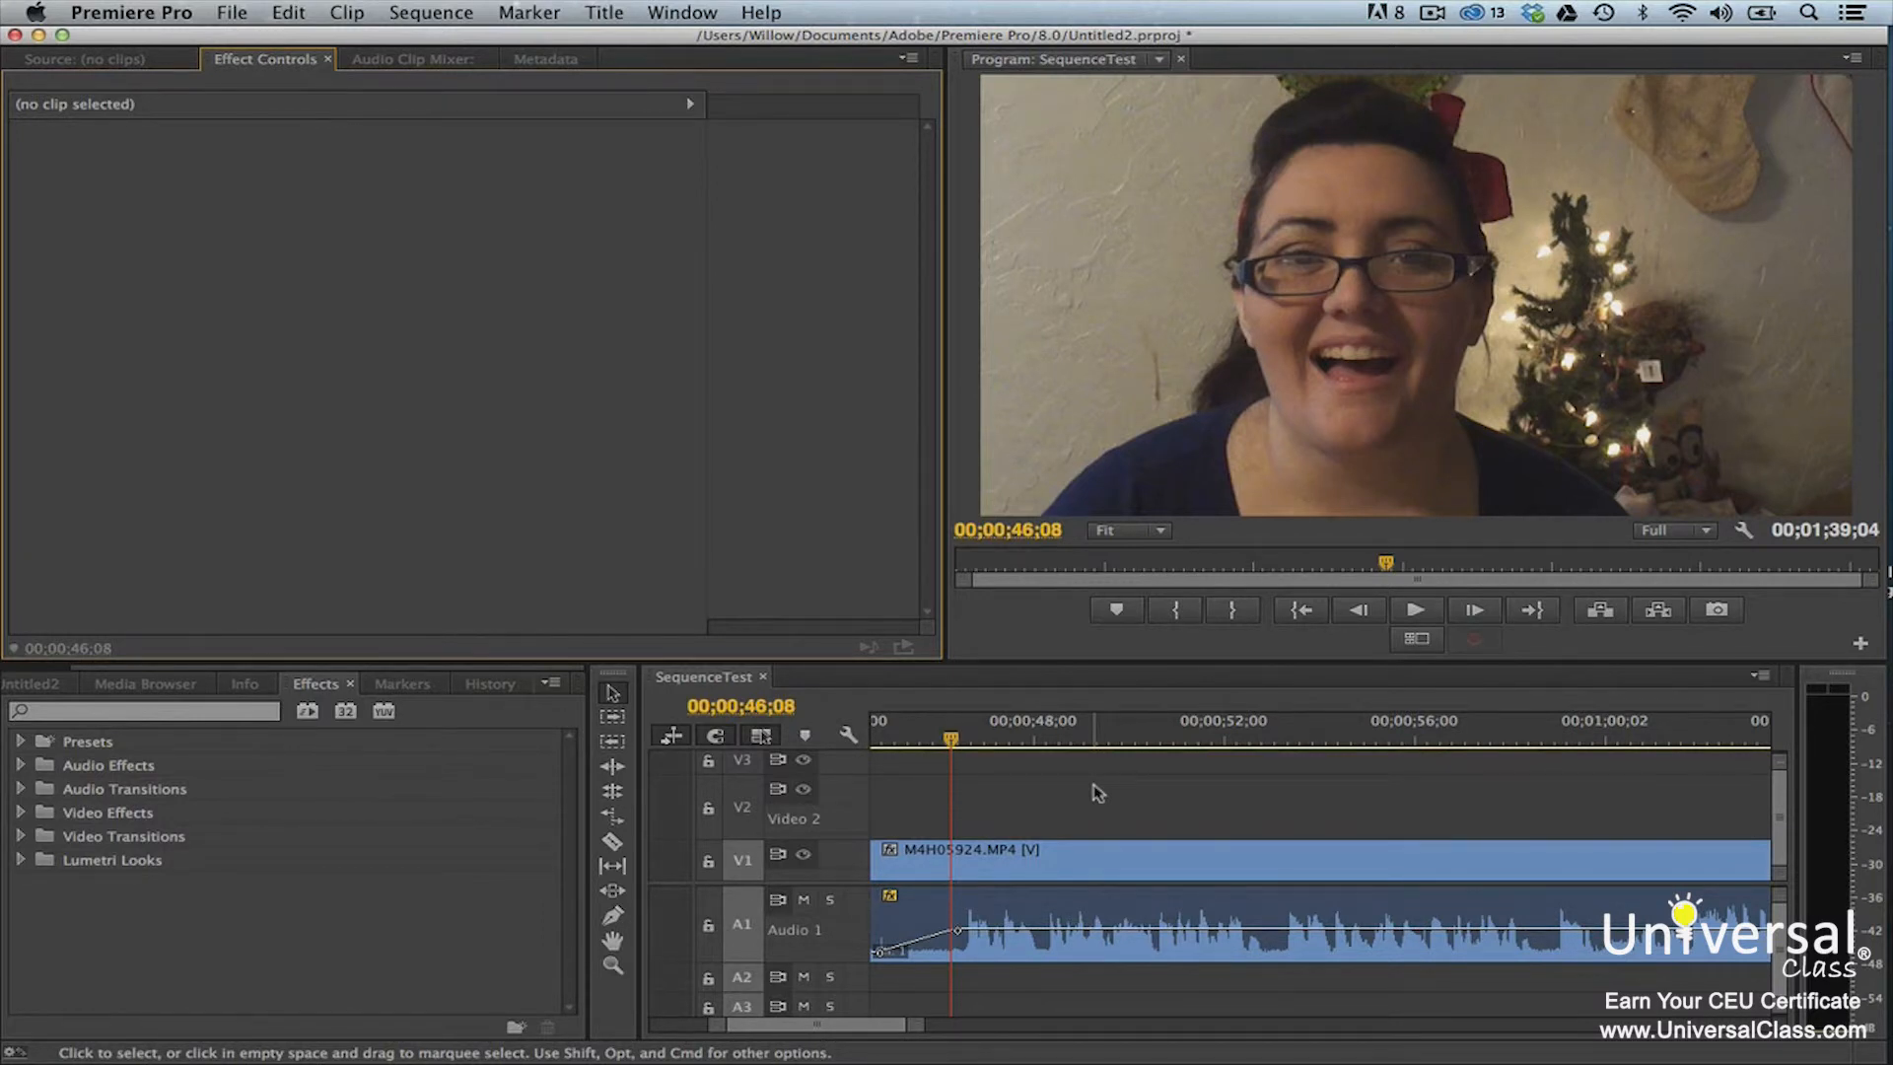
# Apply the EQ audio effect to the M4H05924.MP4 clip on Audio 1.
pyautogui.click(22, 766)
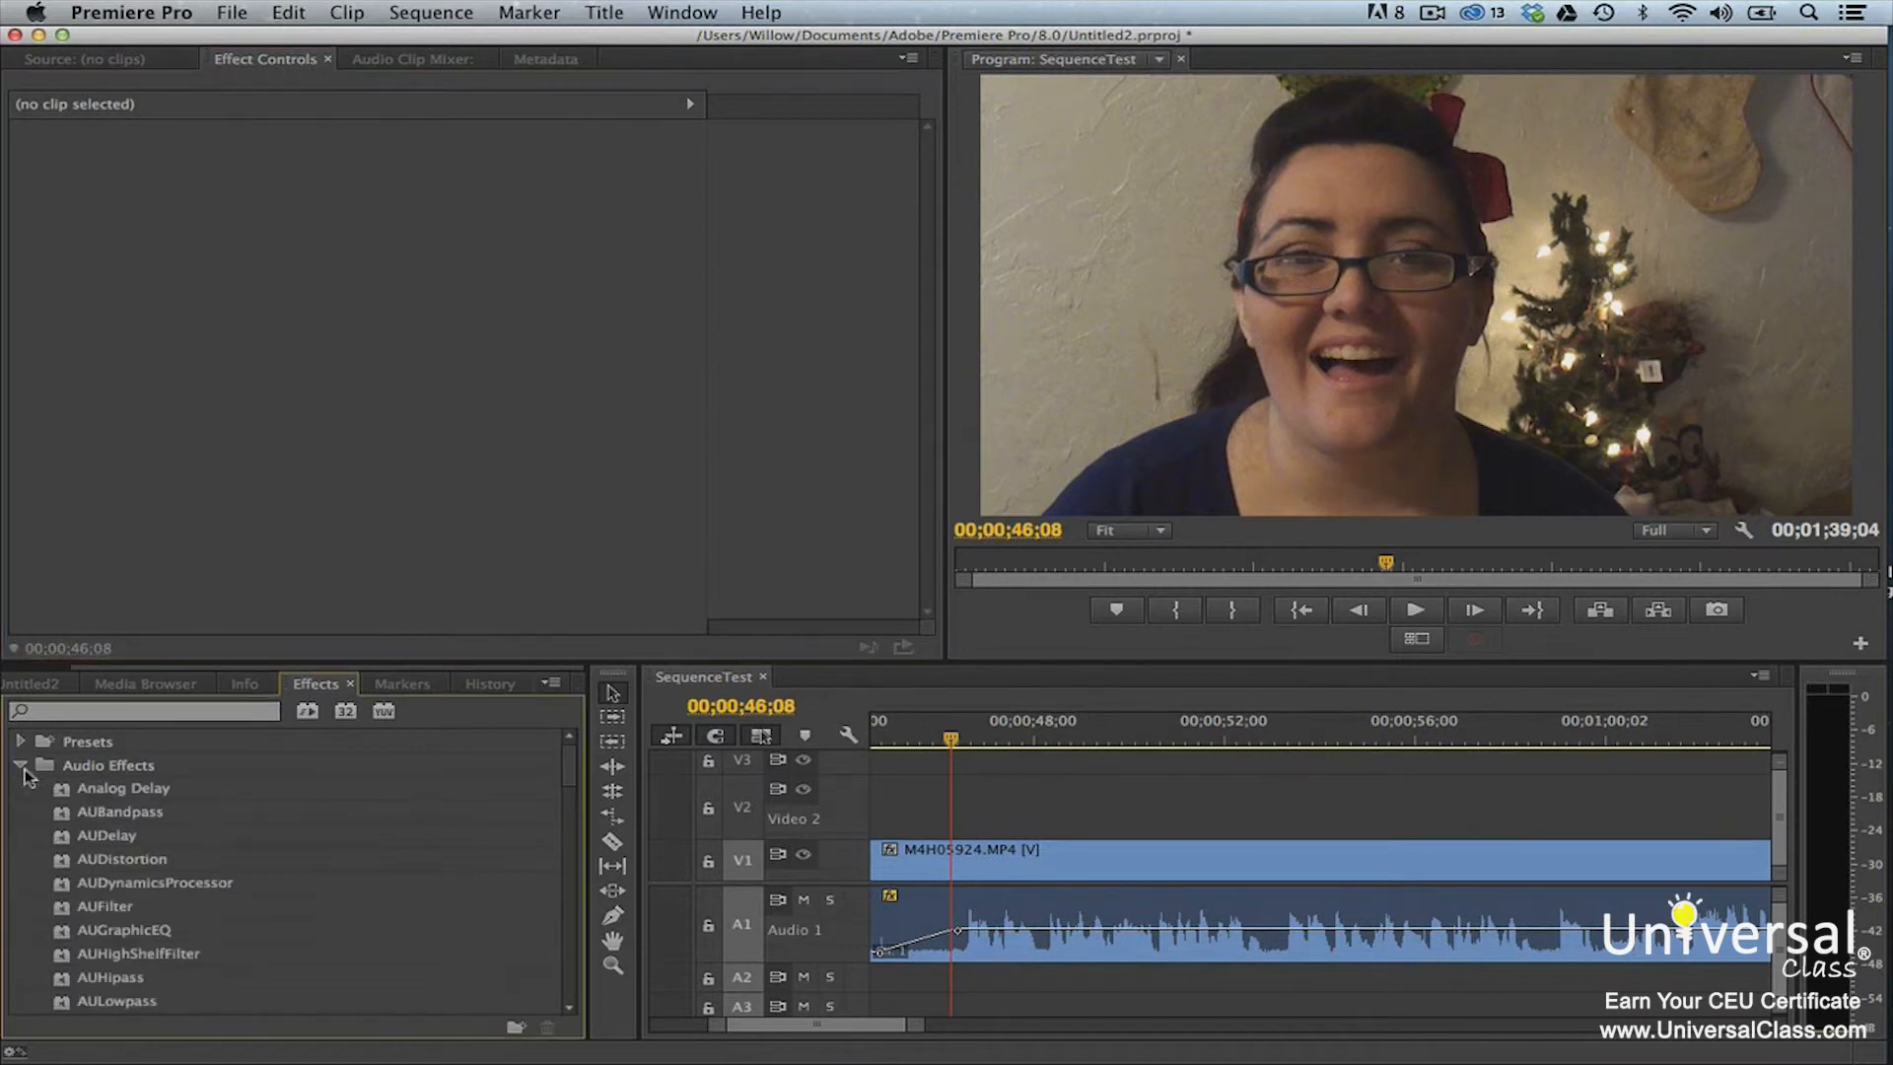
pyautogui.scroll(-10, 91, 939)
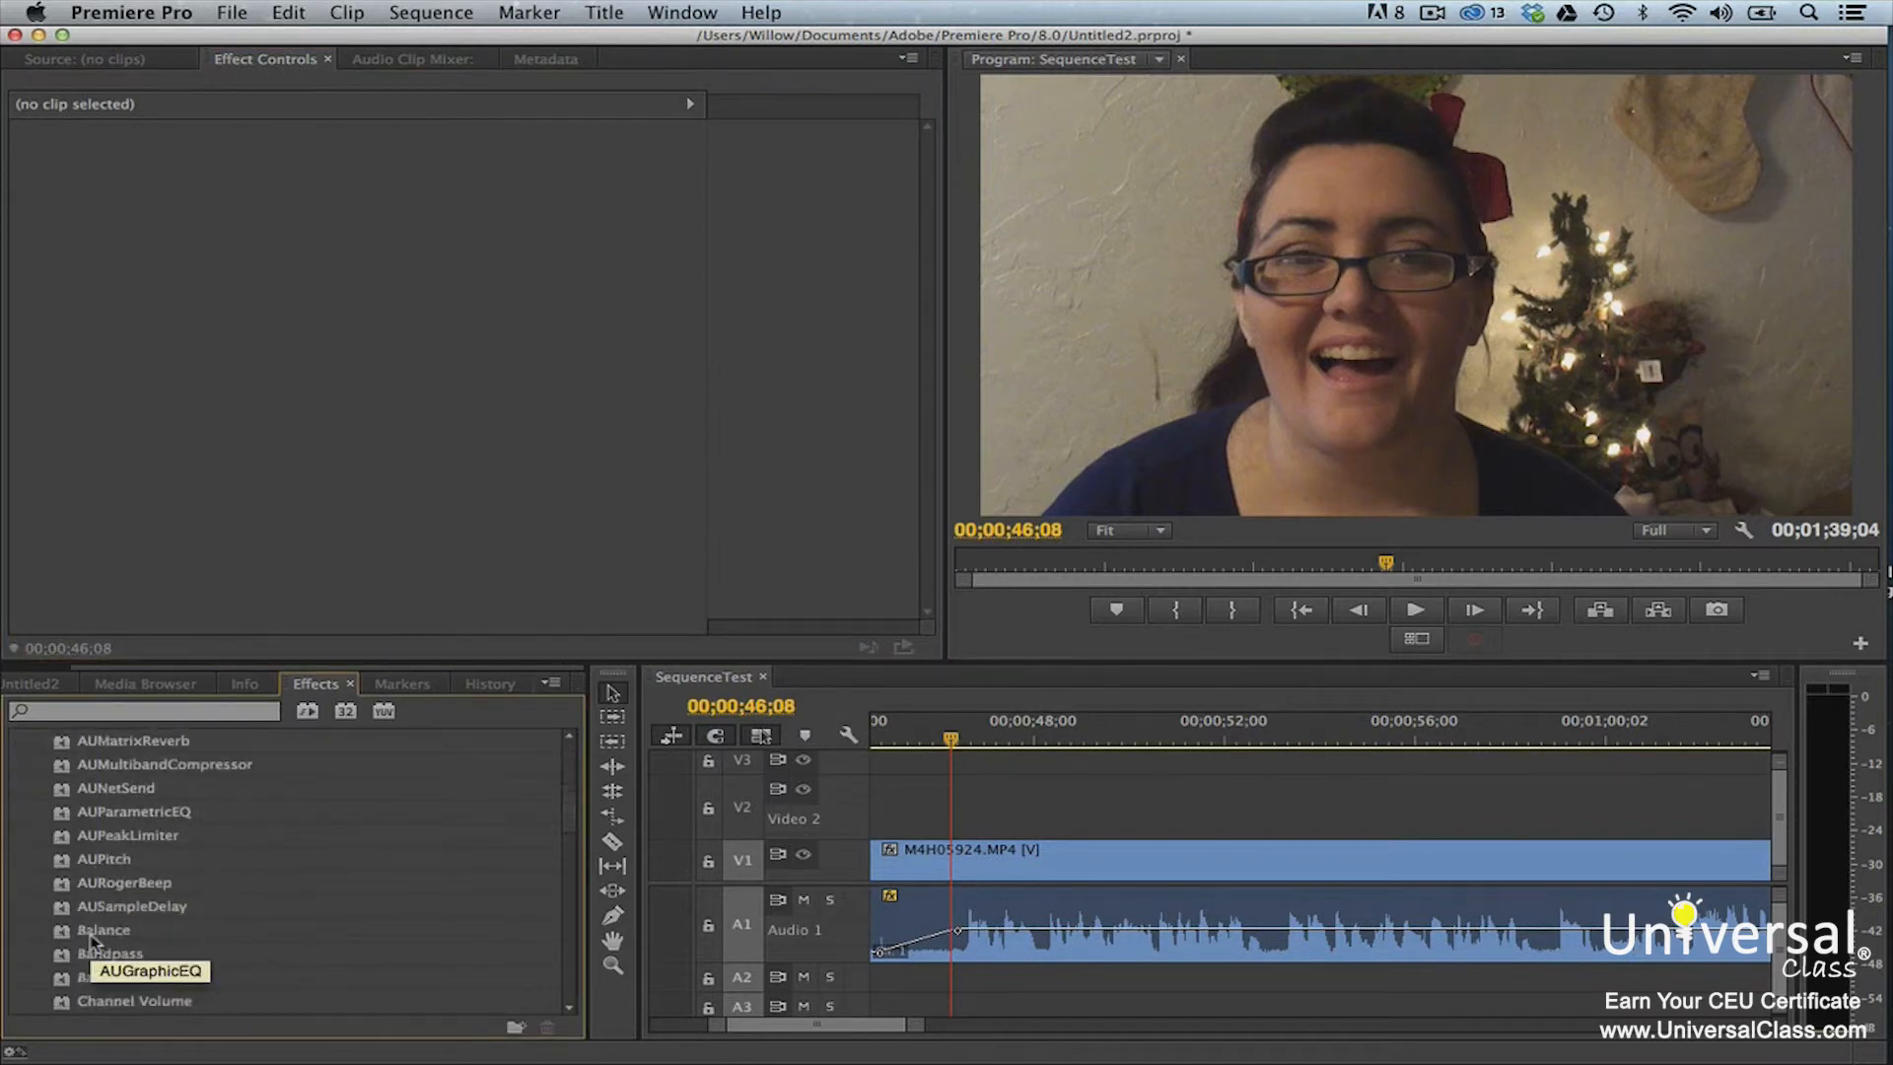
pyautogui.scroll(-1, 91, 938)
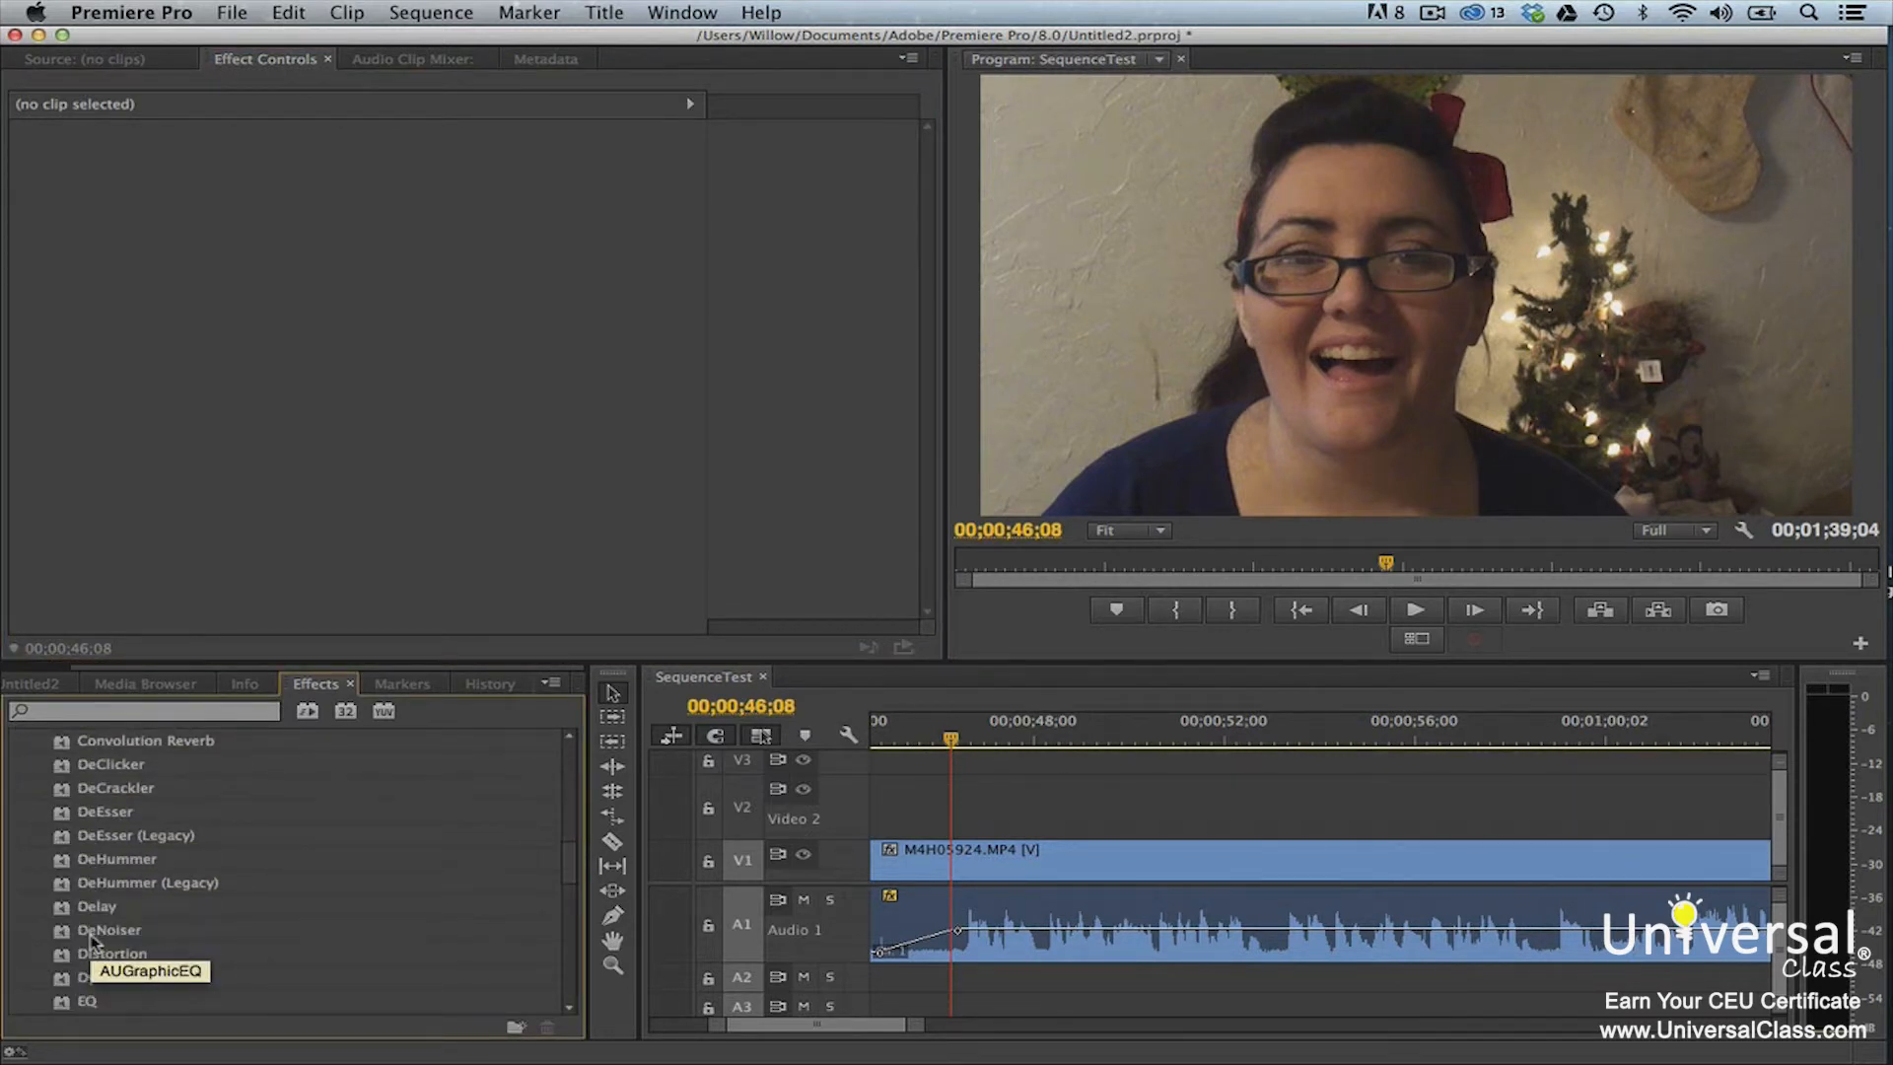
pyautogui.moveTo(87, 1001); pyautogui.dragTo(1040, 937)
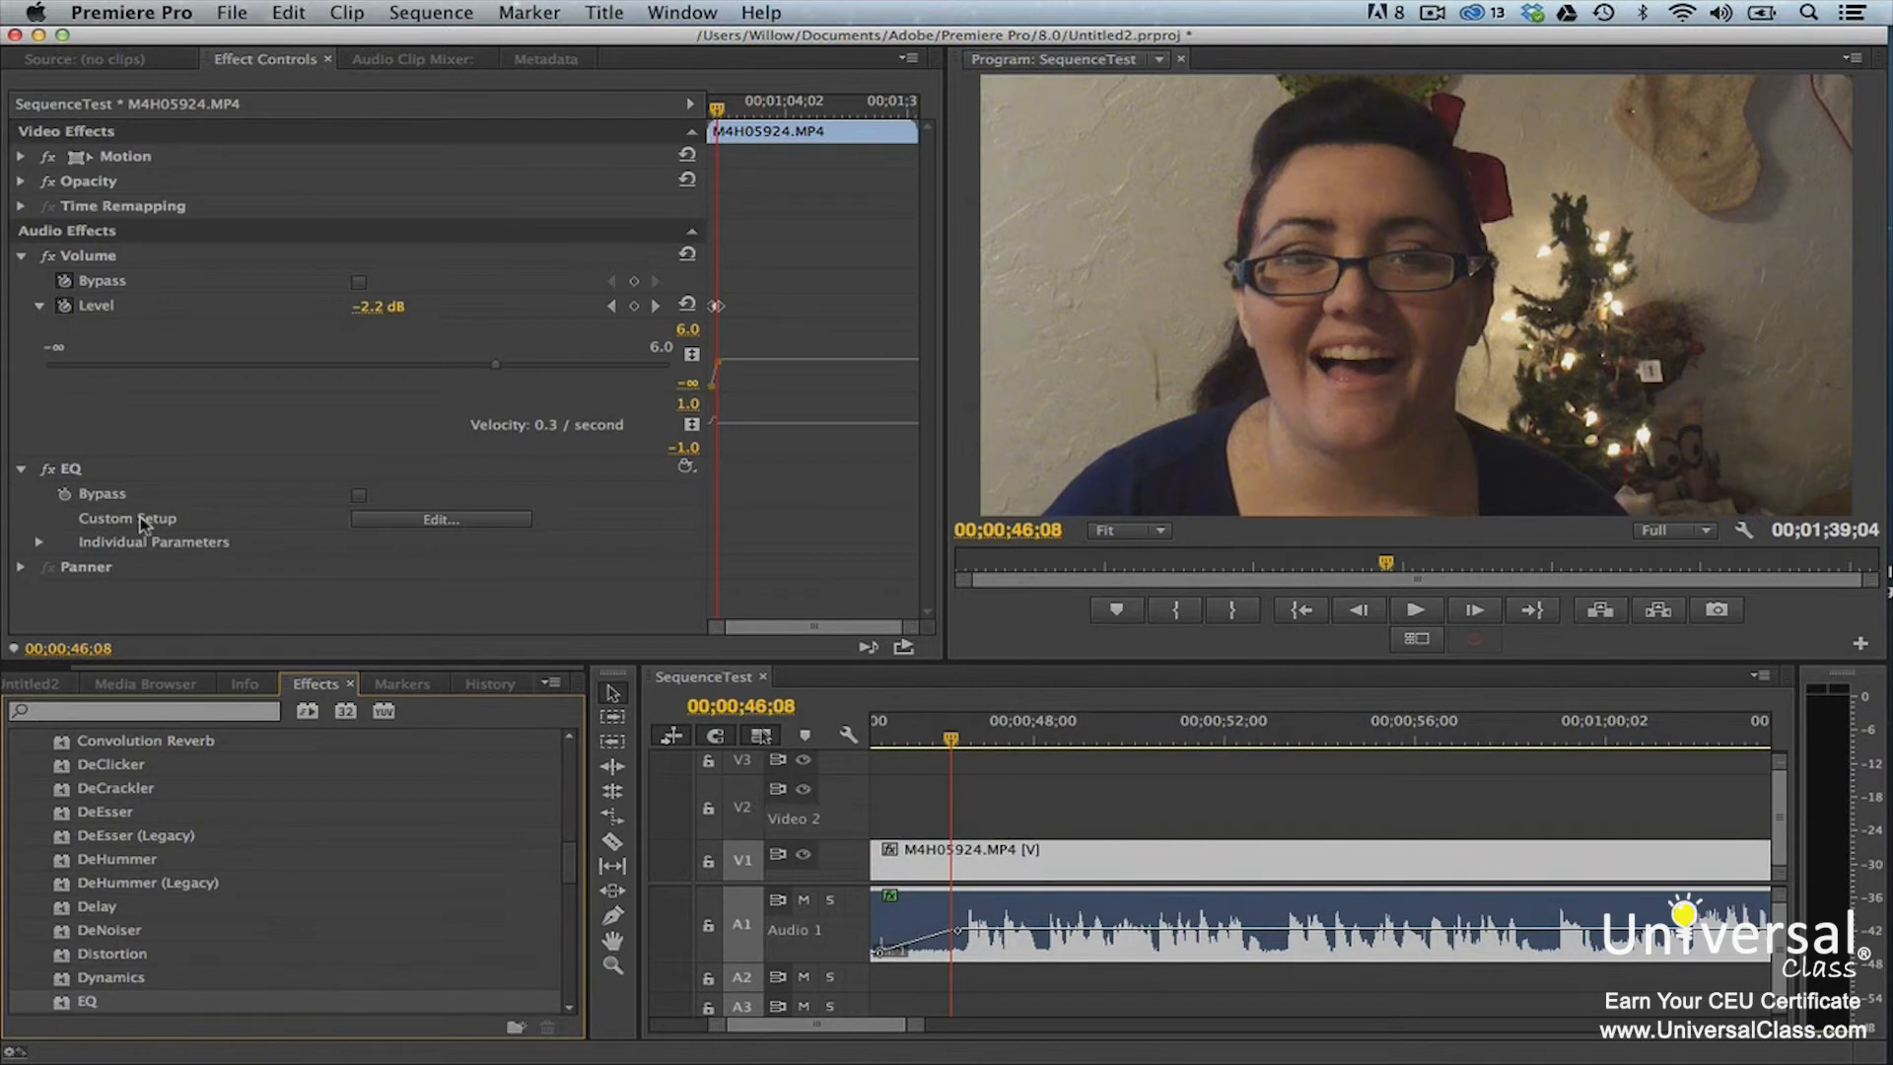
# Expand the EQ effect's individual parameters and apply the Warm presence preset in its custom setup.
pyautogui.click(20, 470)
pyautogui.click(21, 470)
pyautogui.click(40, 542)
pyautogui.scroll(-5, 39, 548)
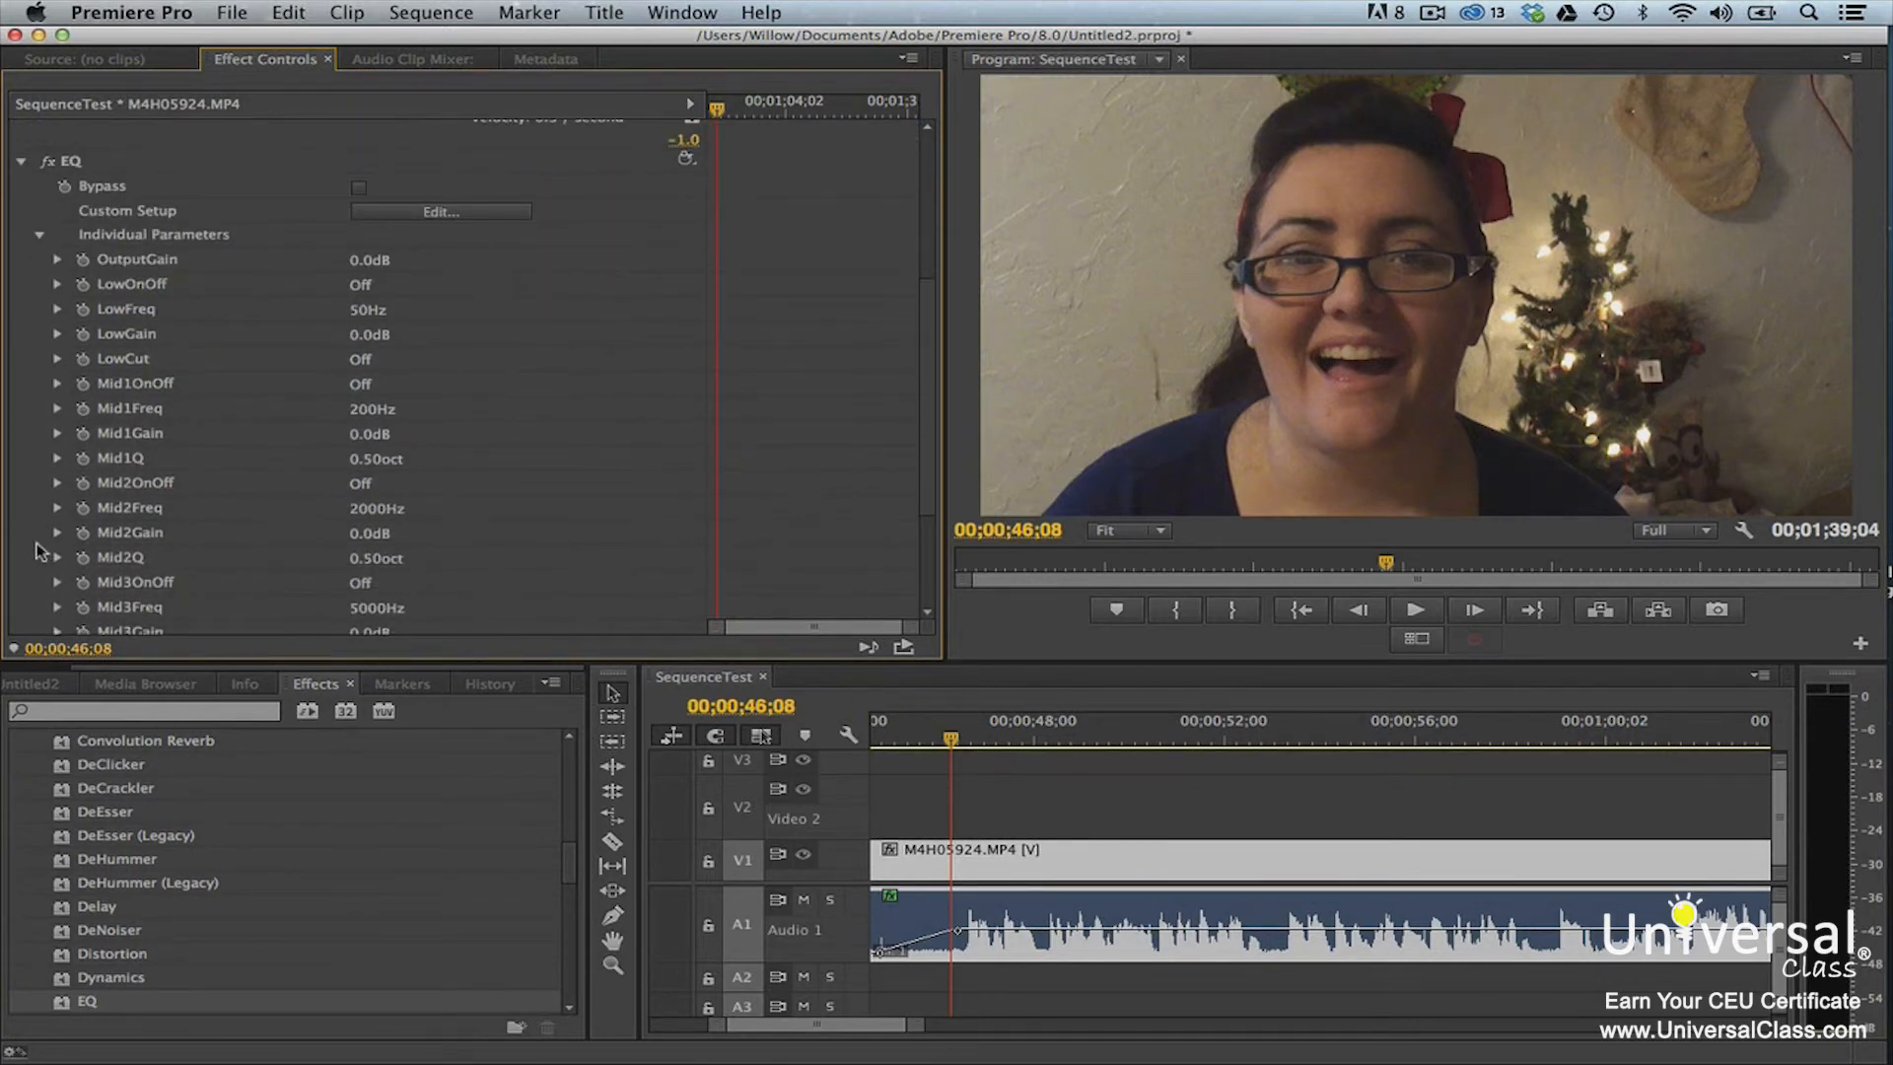
pyautogui.click(412, 213)
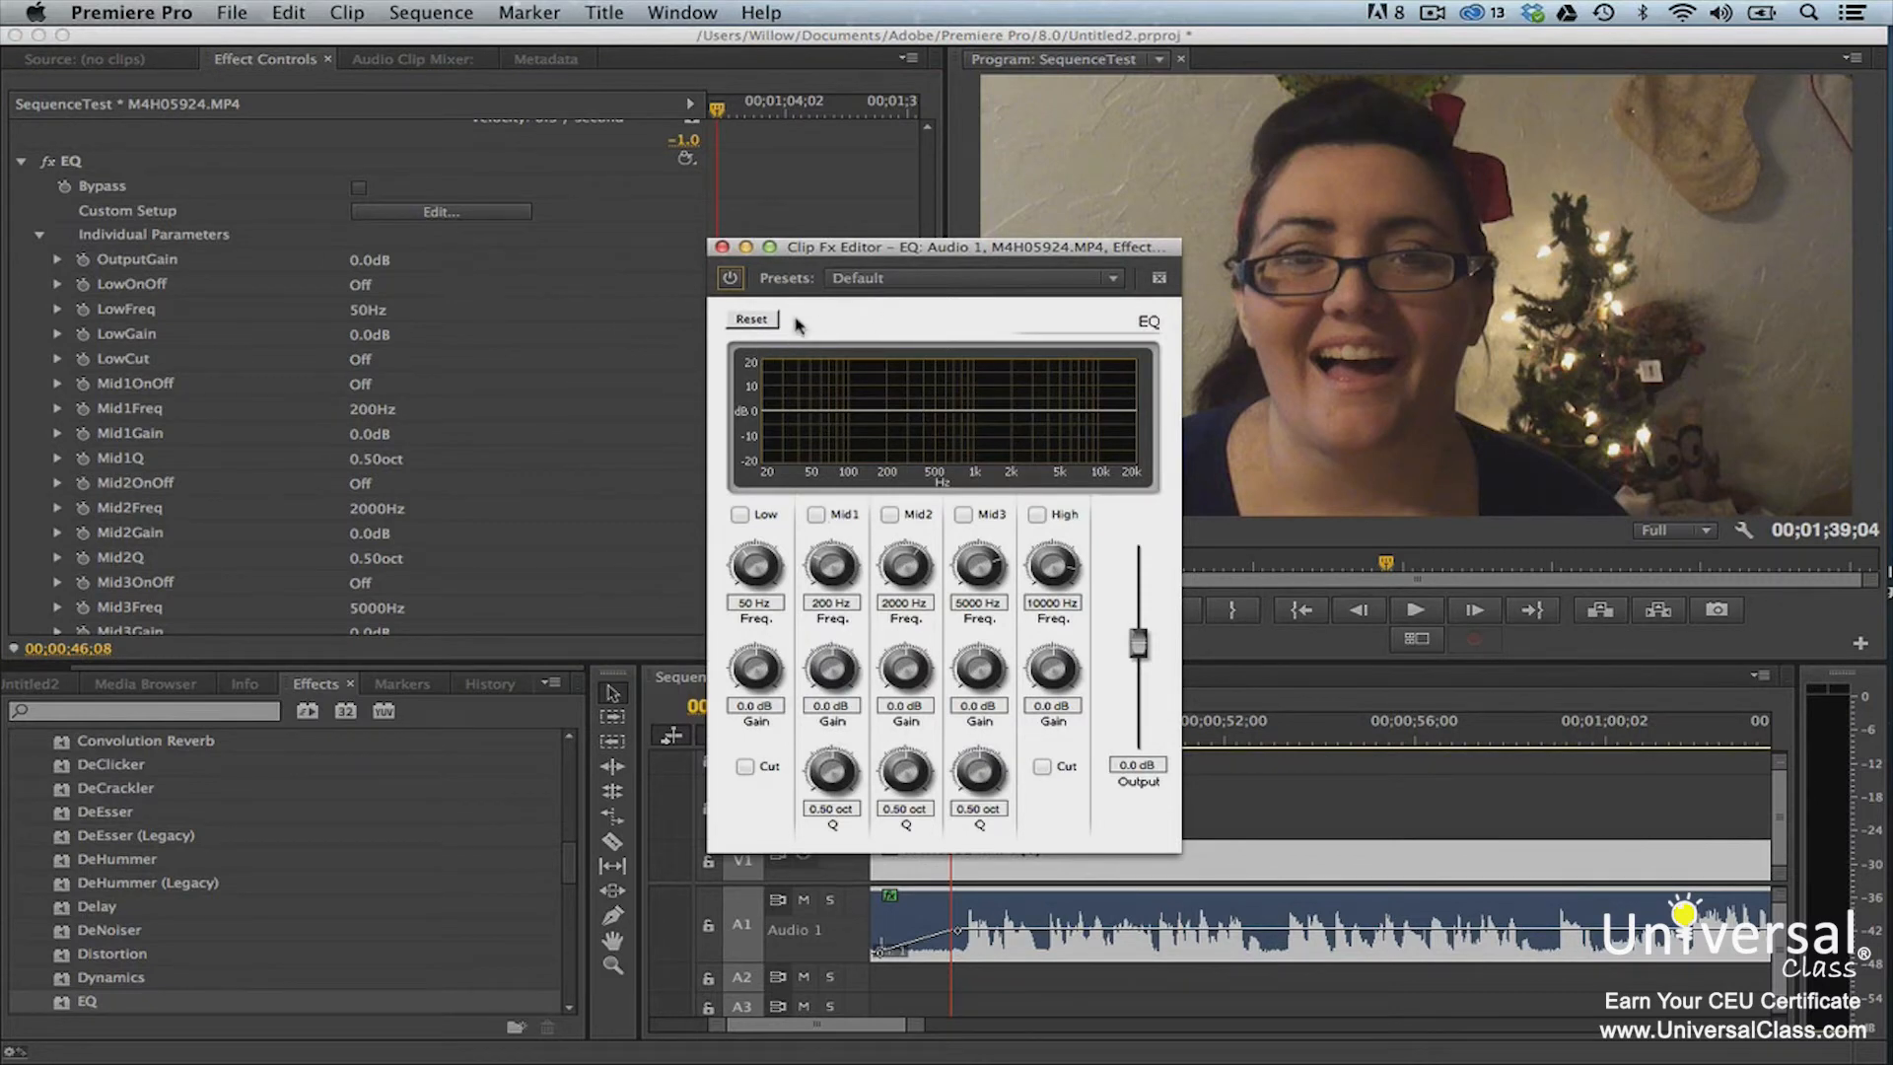
pyautogui.click(1115, 279)
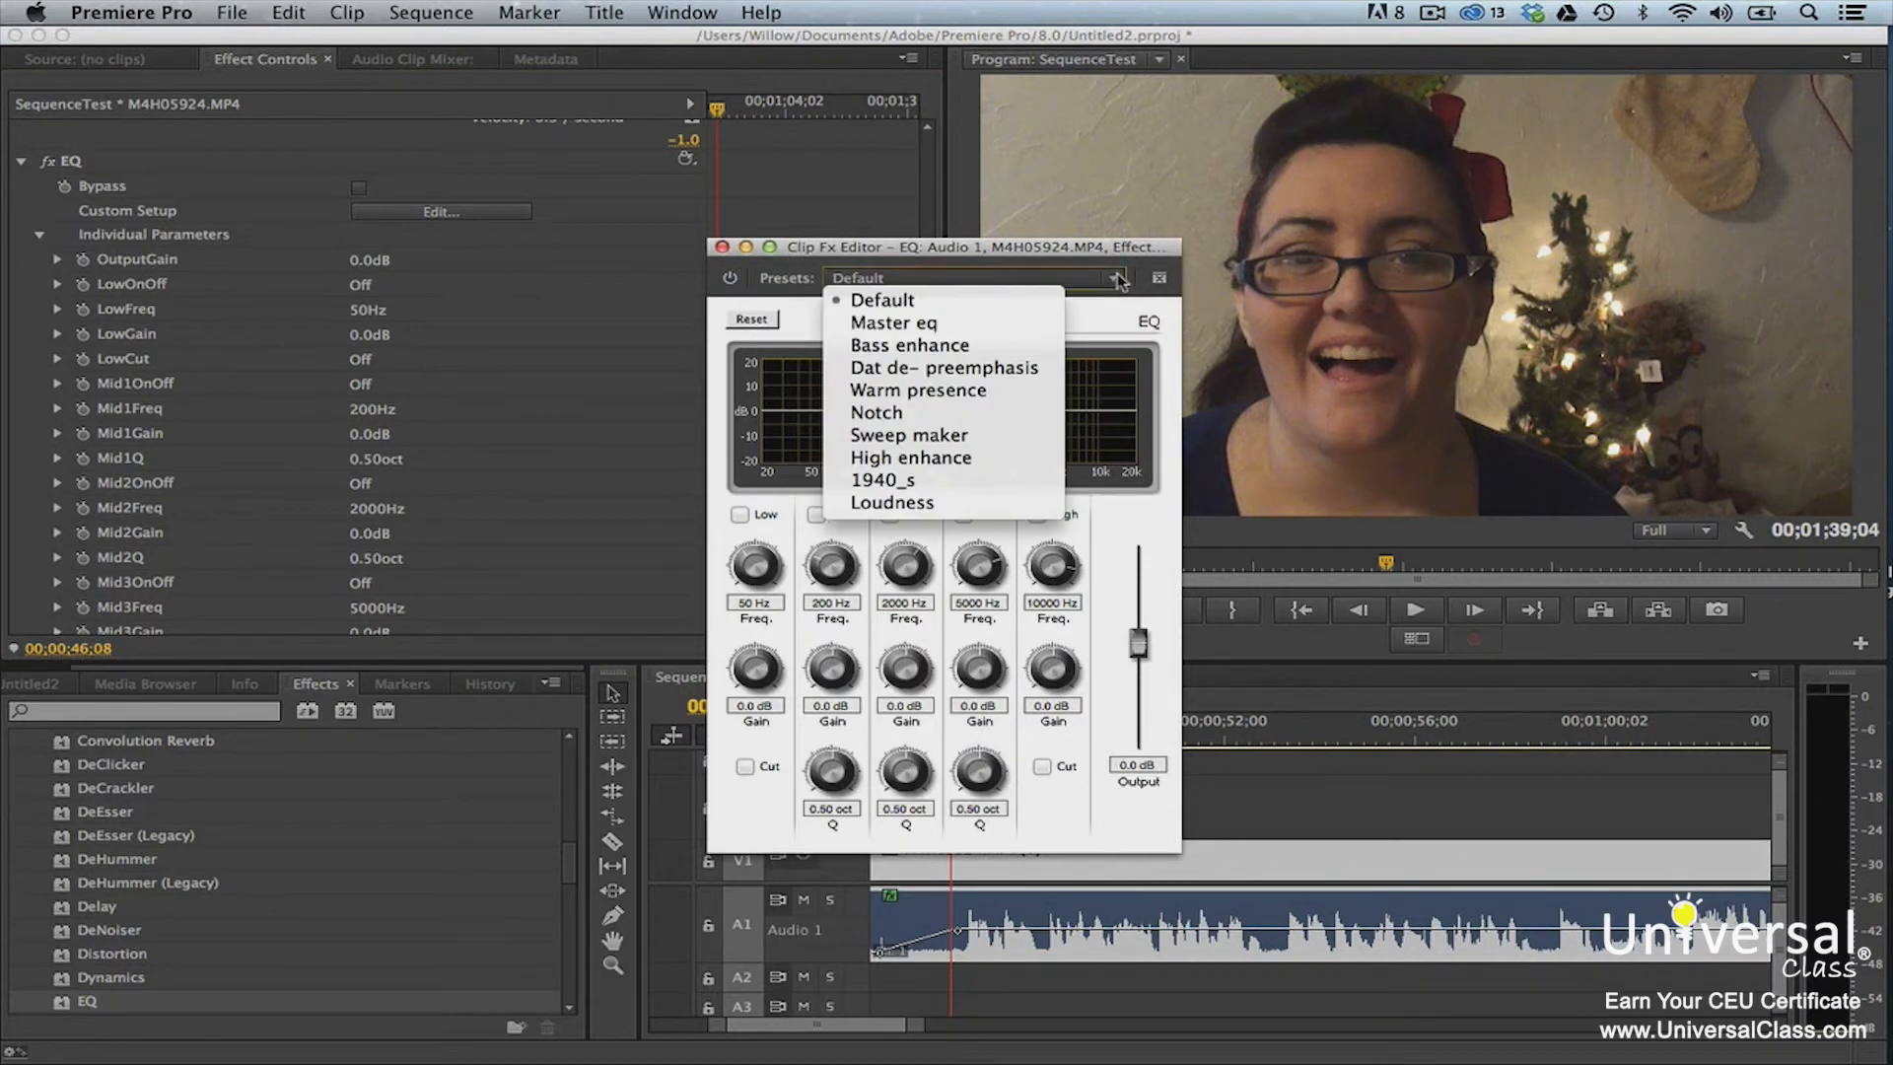
pyautogui.click(1006, 389)
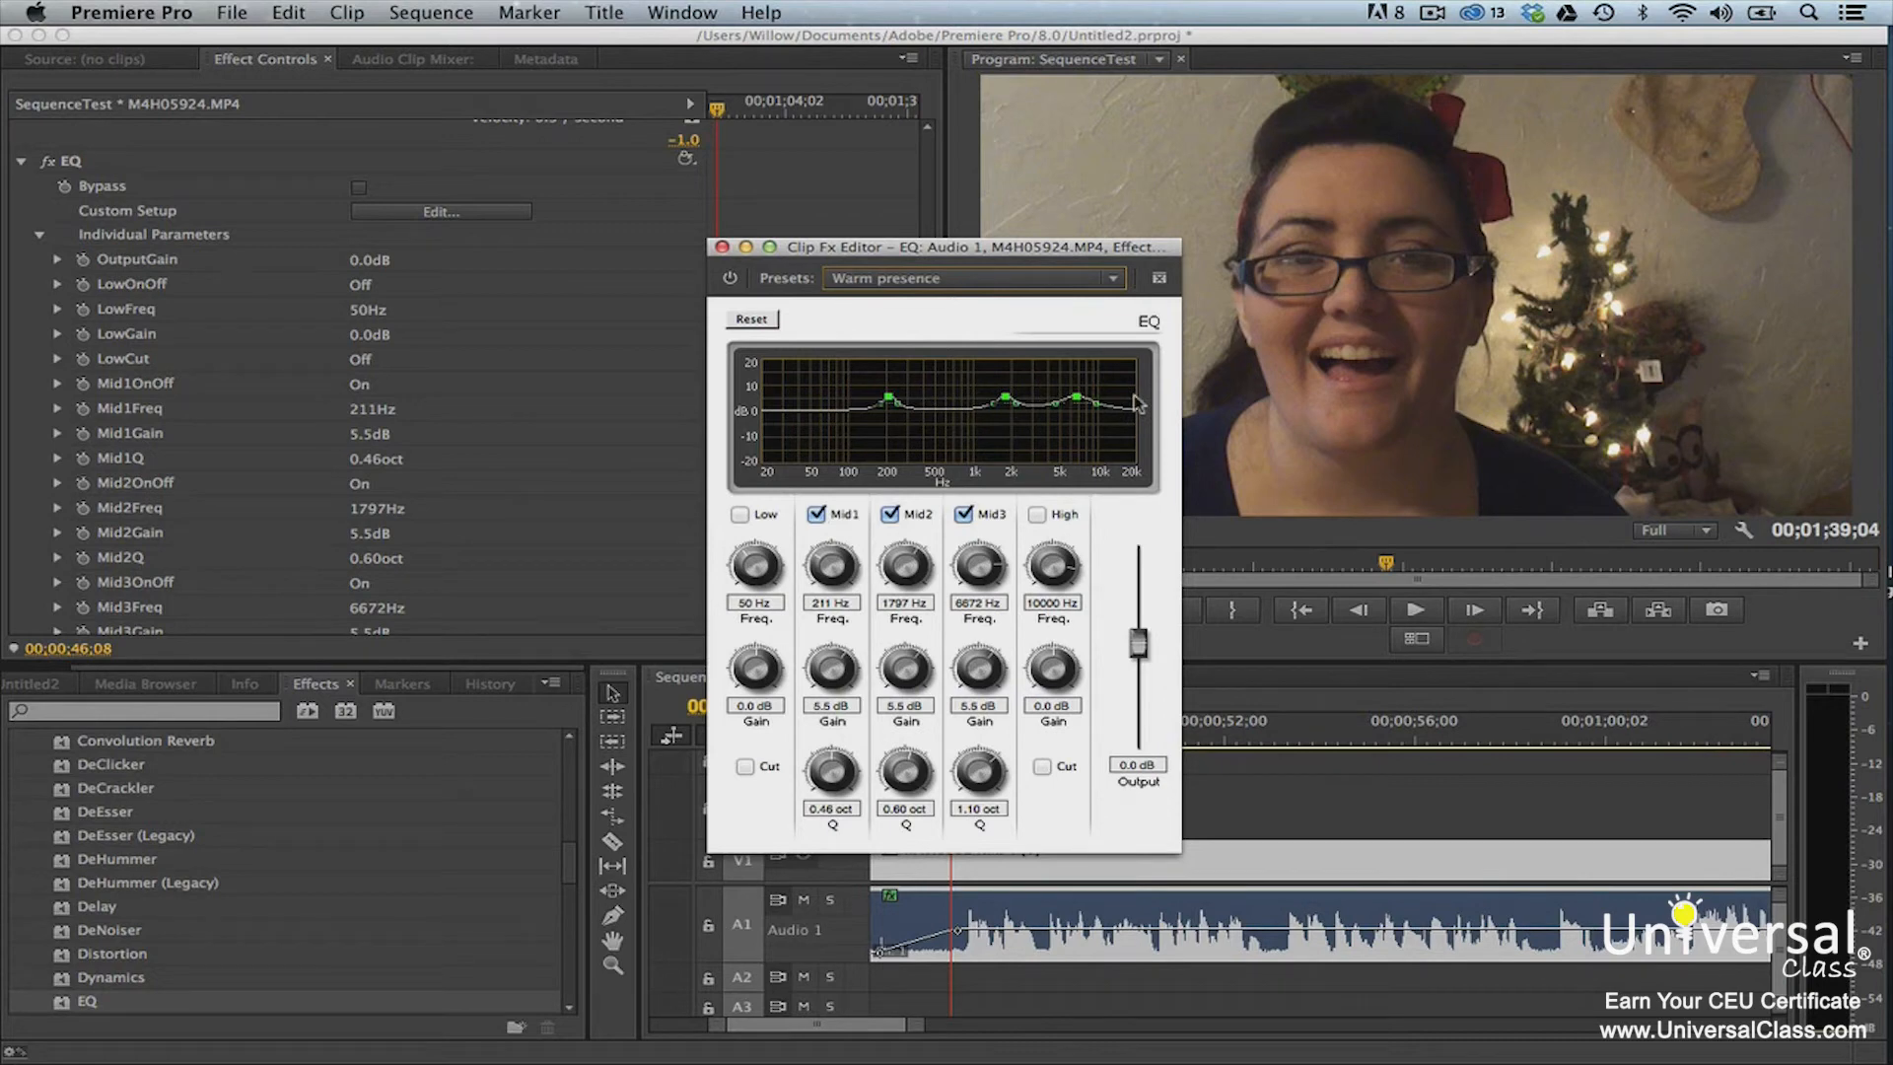
# Move the Mid2 point on the EQ curve to about 1145 Hz and -6.8 dB.
pyautogui.moveTo(1005, 397); pyautogui.dragTo(981, 426)
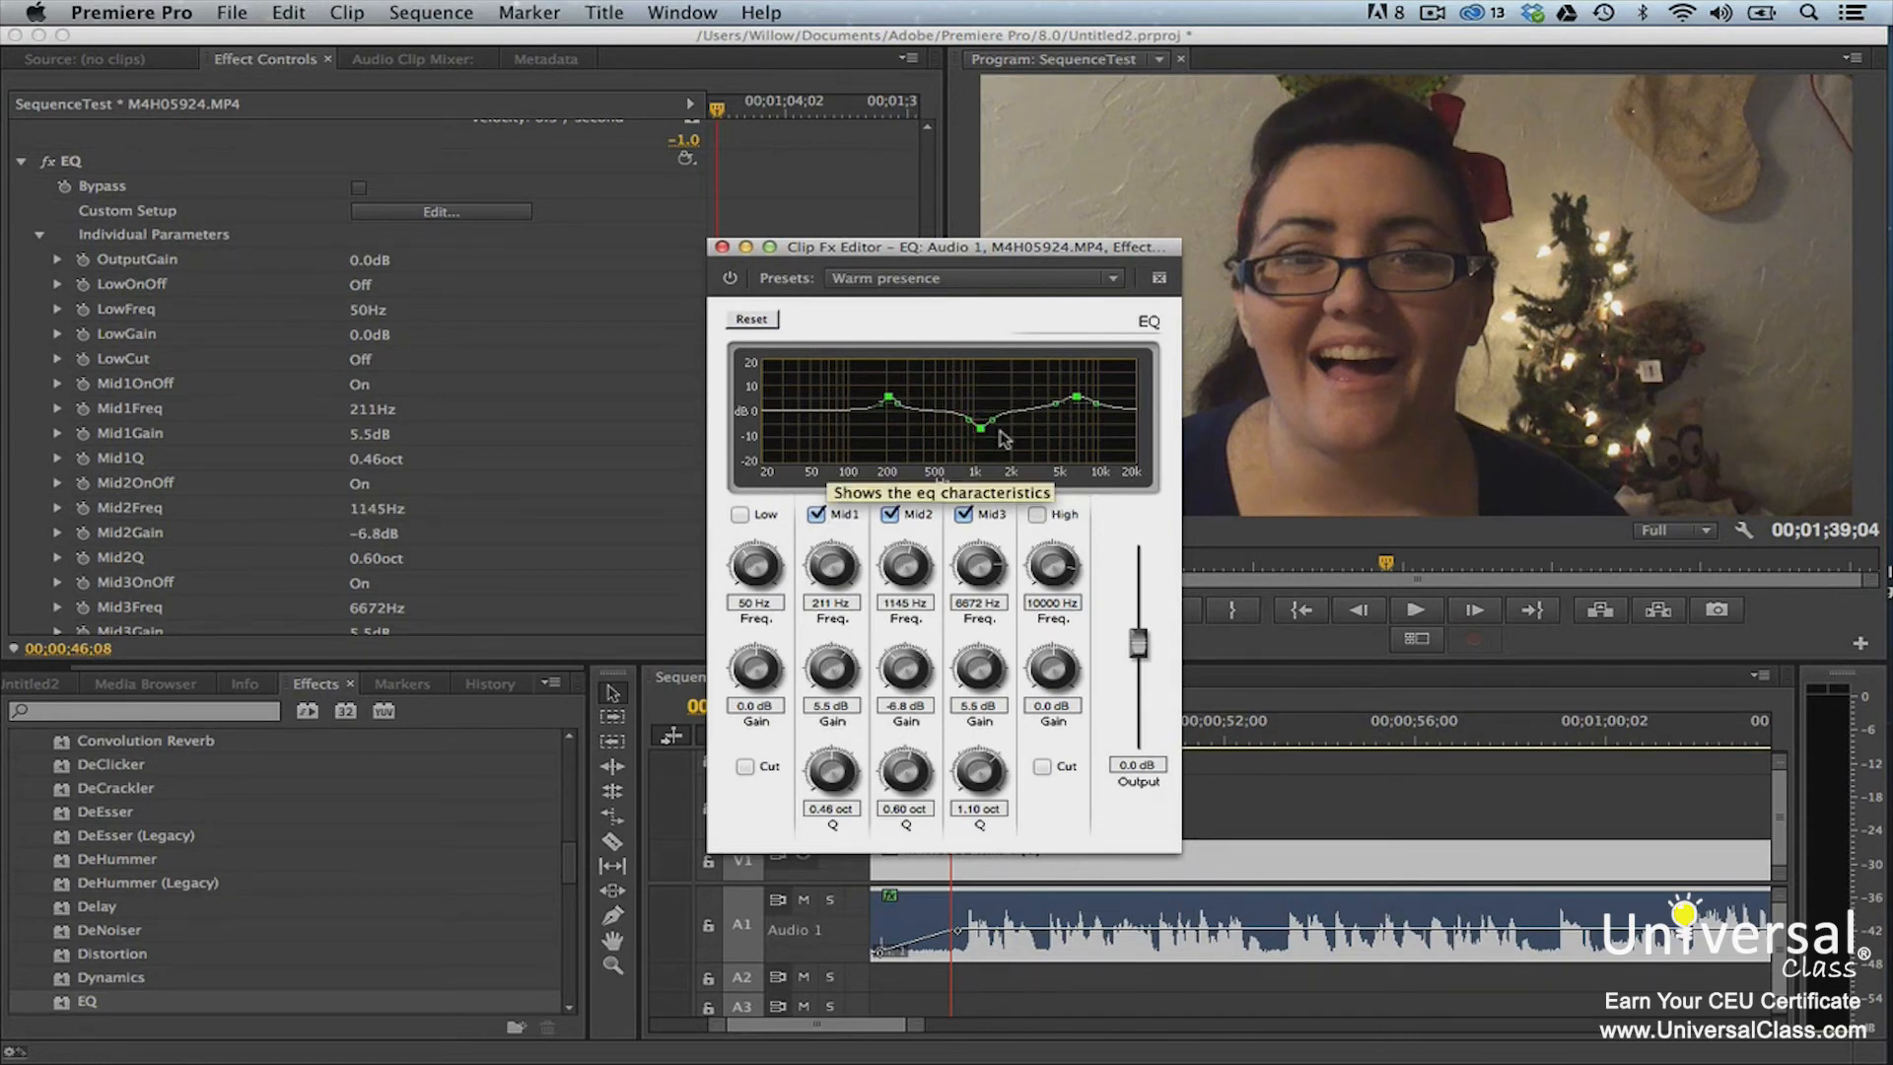
pyautogui.click(622, 453)
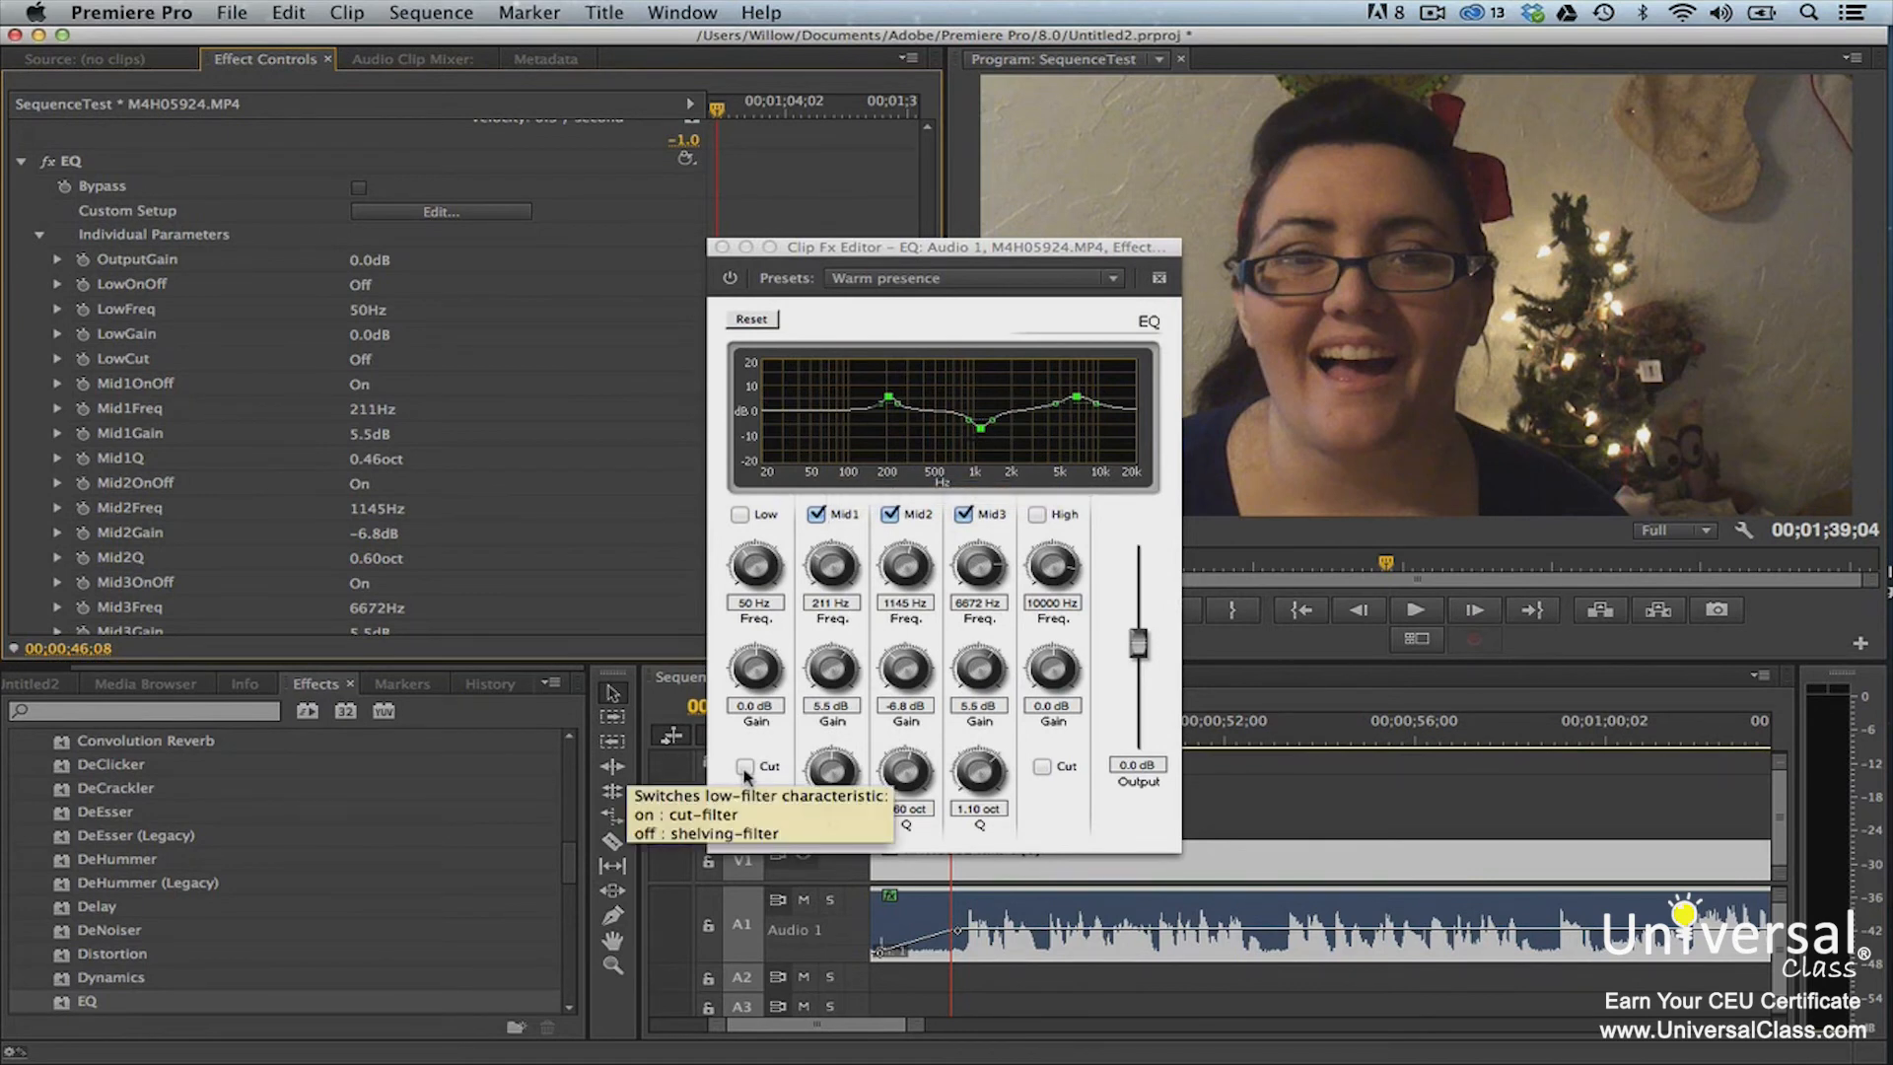
# Enable the low band's Cut filter and slightly lower the EQ's output level.
pyautogui.click(745, 774)
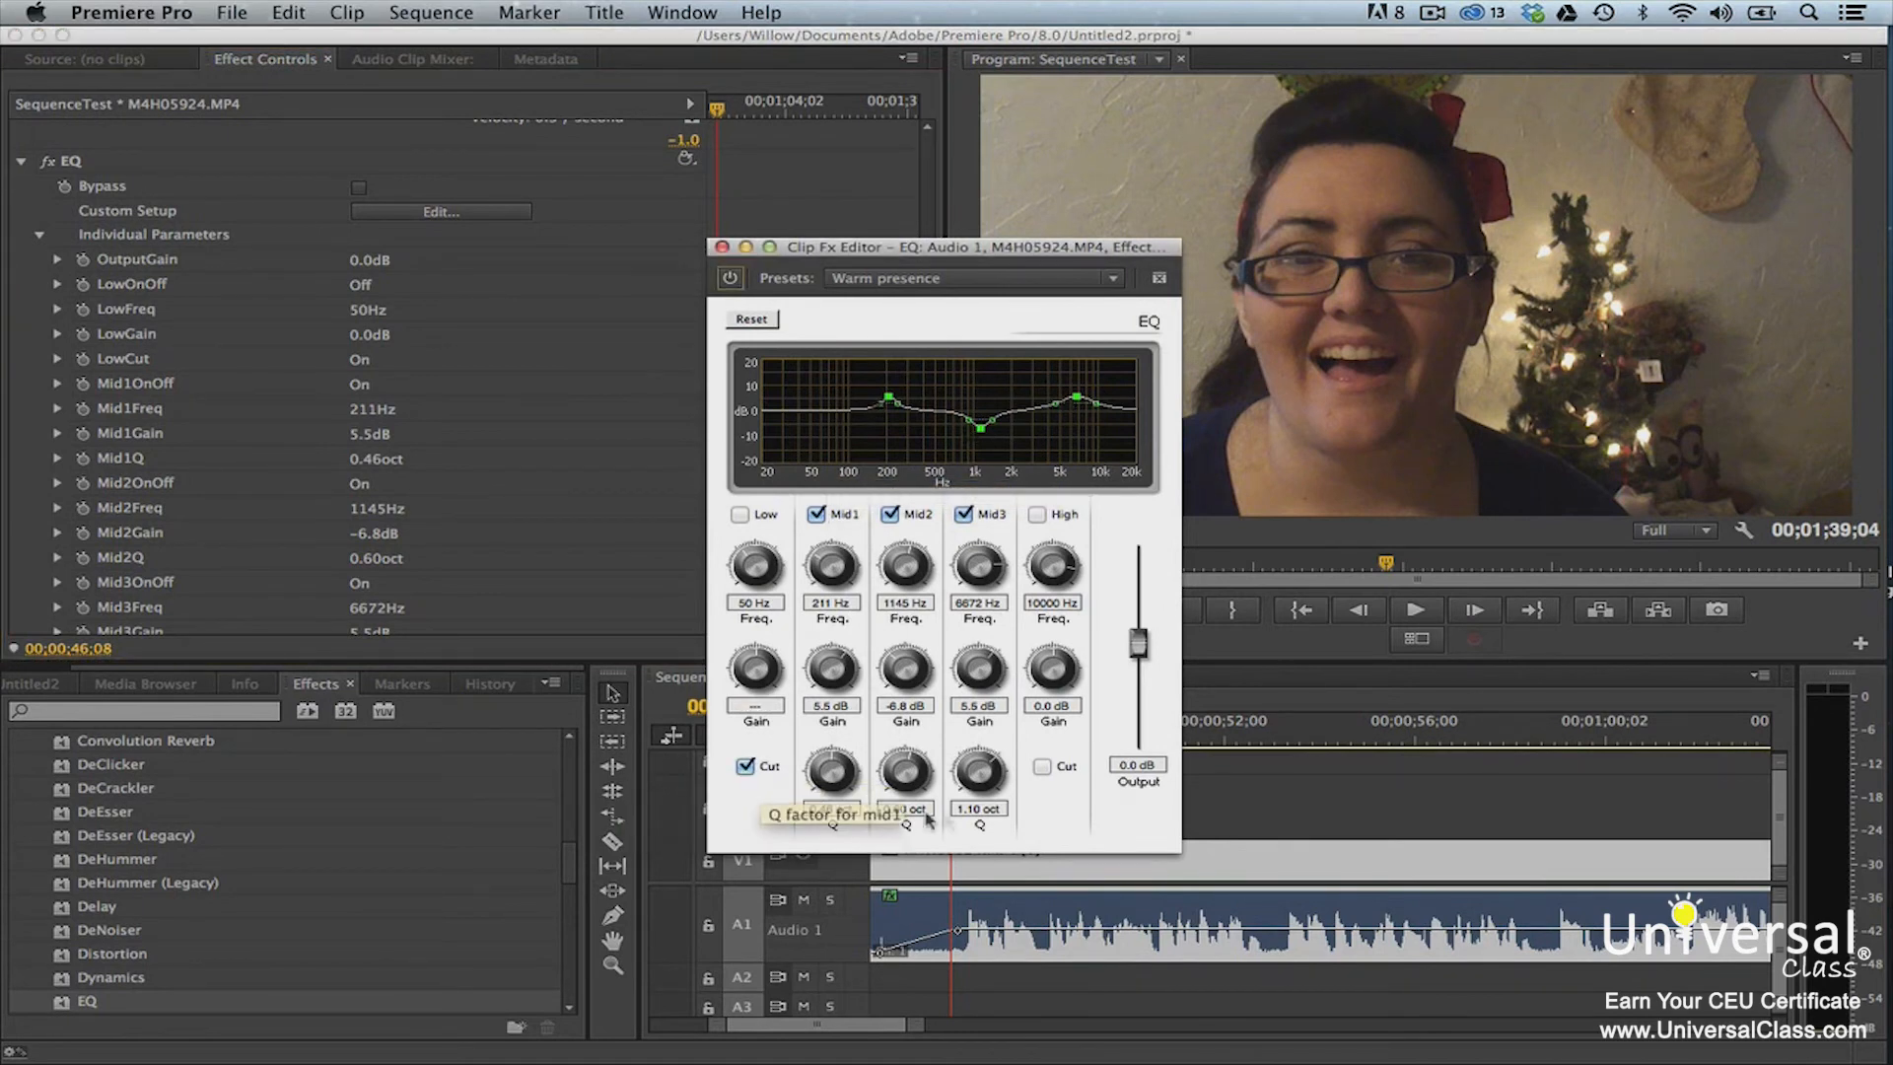
pyautogui.moveTo(1139, 643)
pyautogui.mouseDown()
pyautogui.moveTo(1141, 621)
pyautogui.moveTo(1145, 663)
pyautogui.mouseUp()
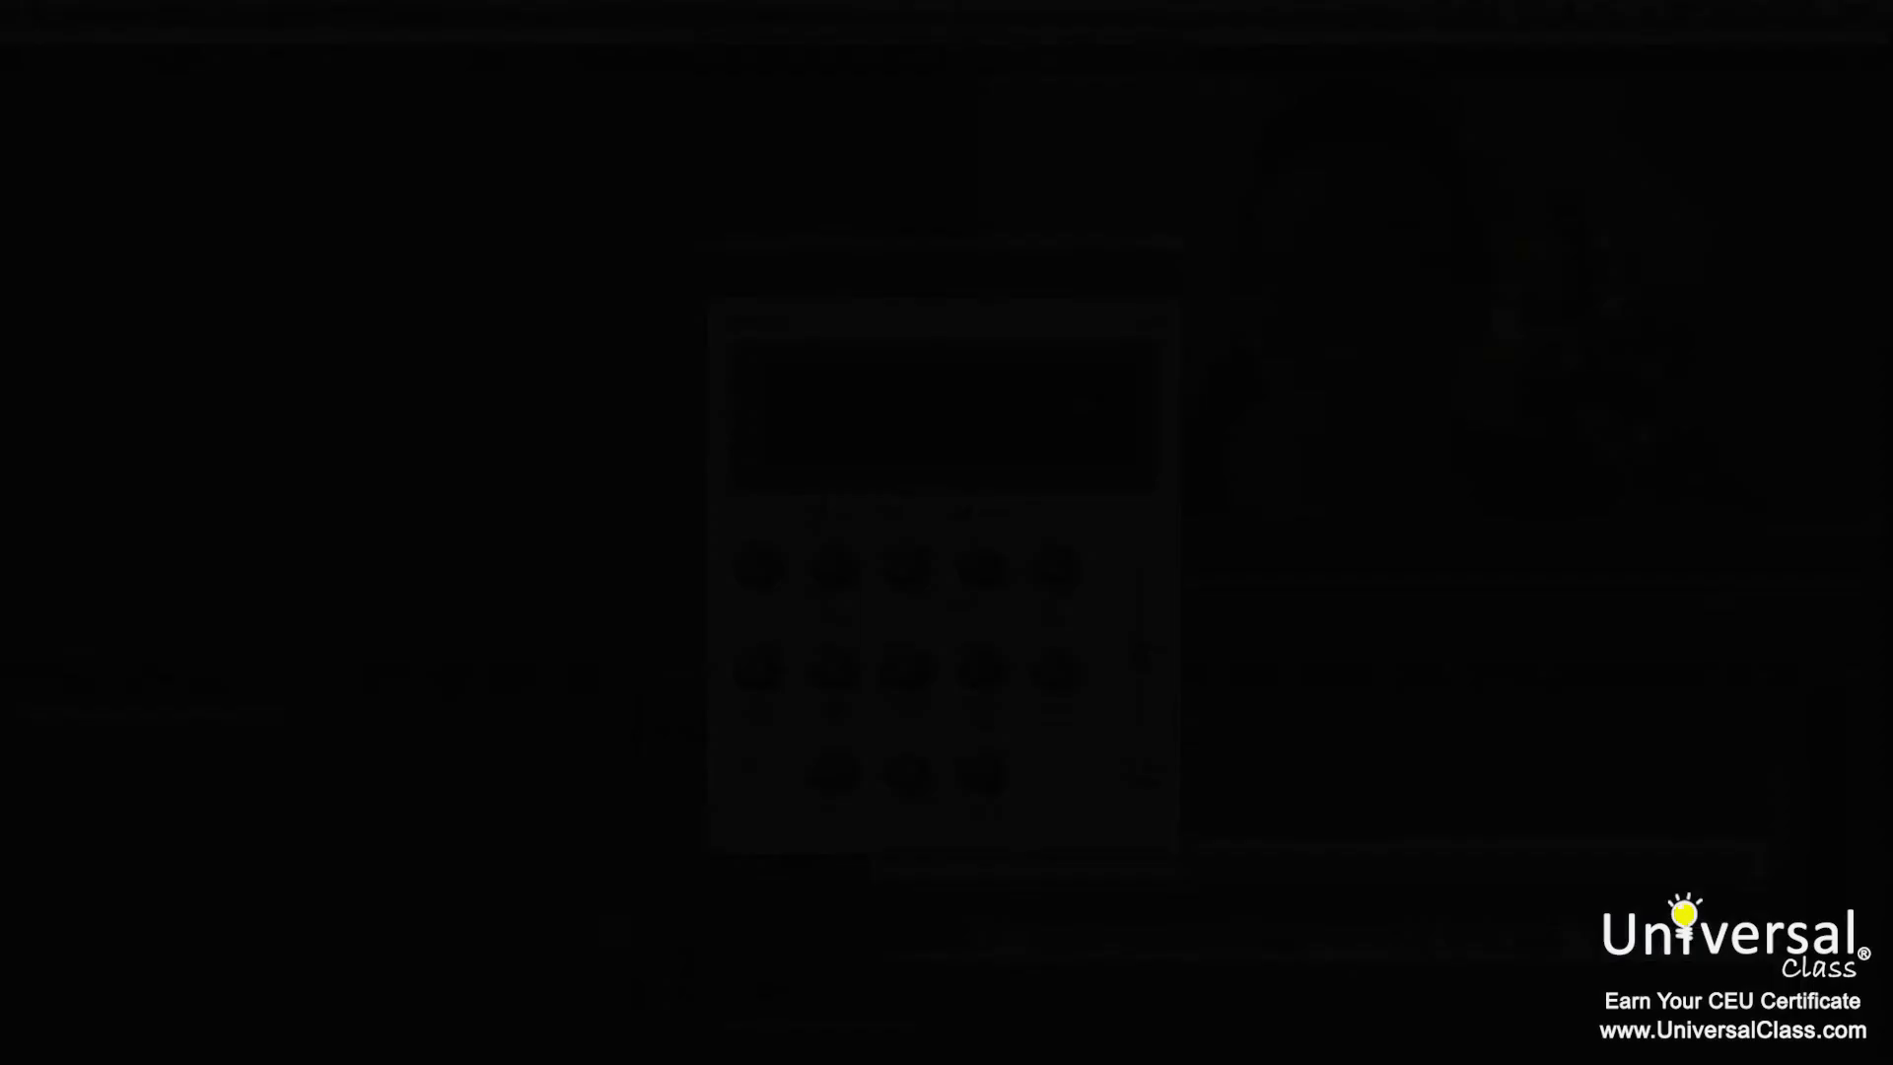